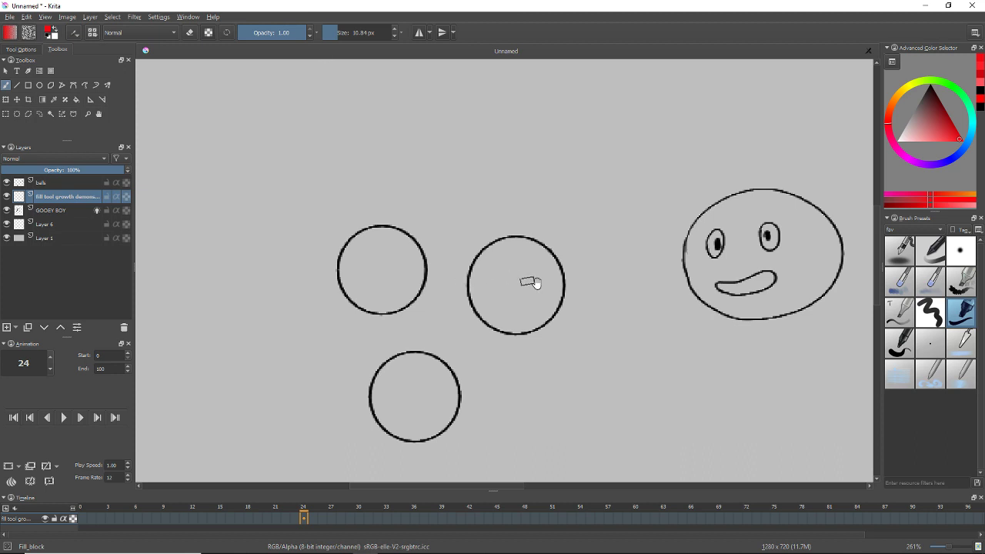
Pan the canvas and zoom out from 261% to 117% so the circles and face sit centred.
drag(528, 279, 444, 264)
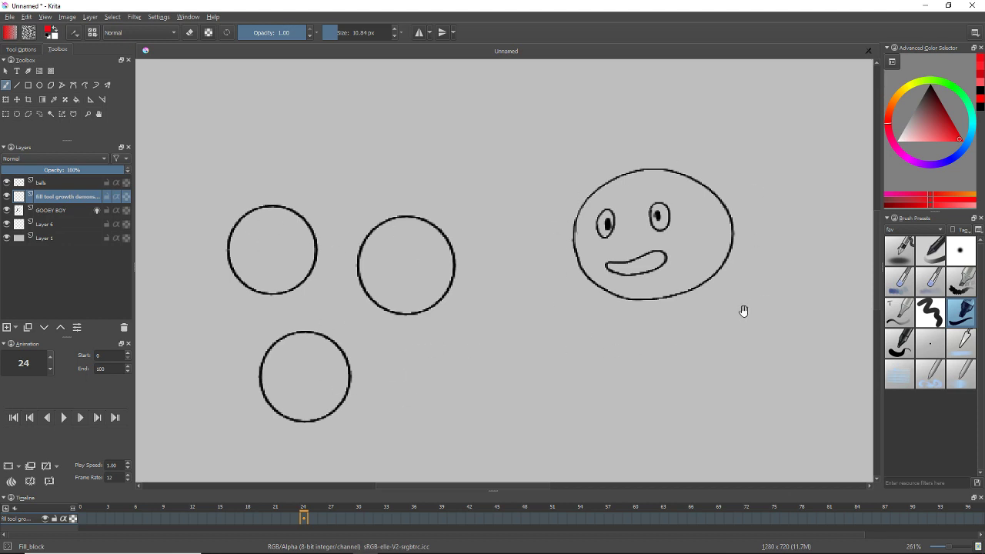
drag(743, 311, 653, 292)
scroll(653, 307, down, 5)
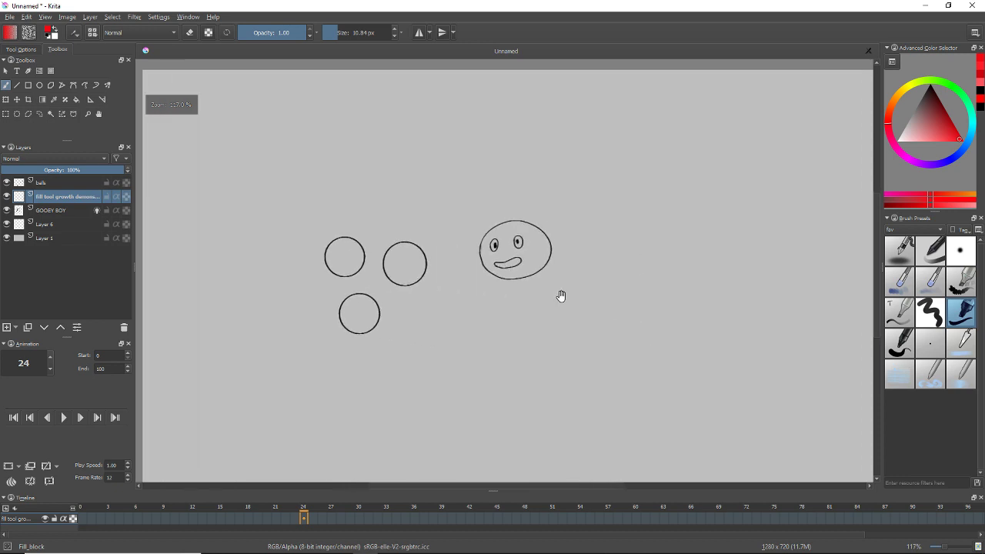
Play and stop the GOOEY BOY layer's animation to preview the loop.
click(56, 213)
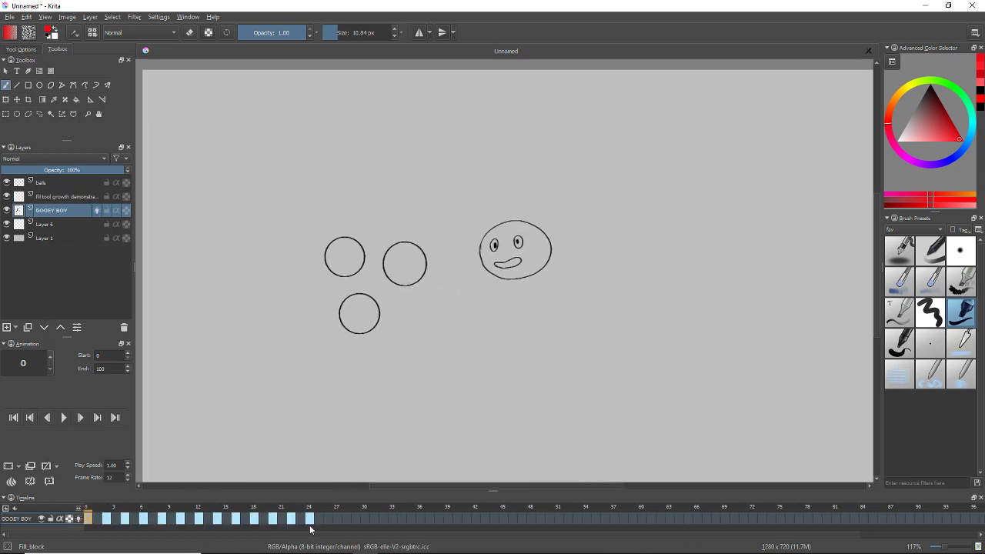
click(304, 521)
key(space)
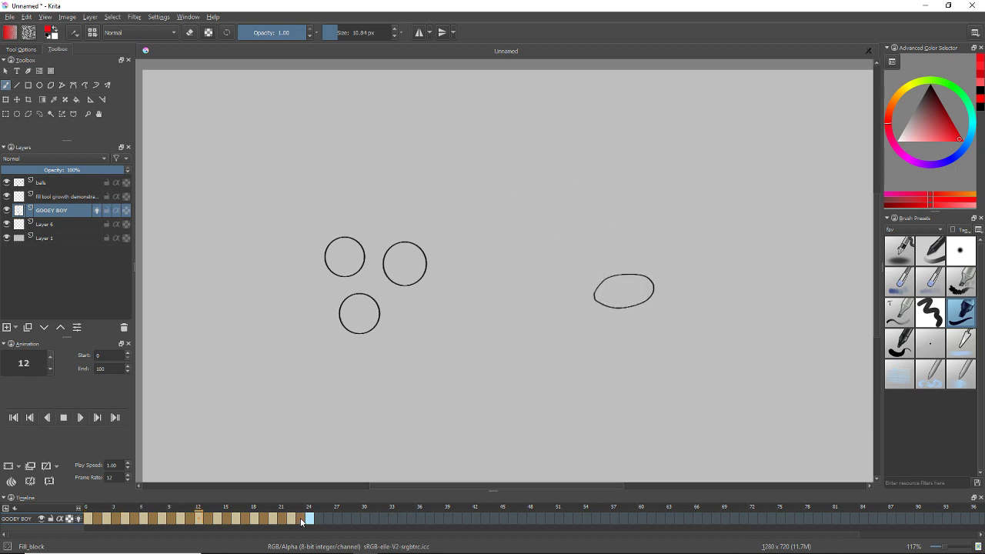
key(space)
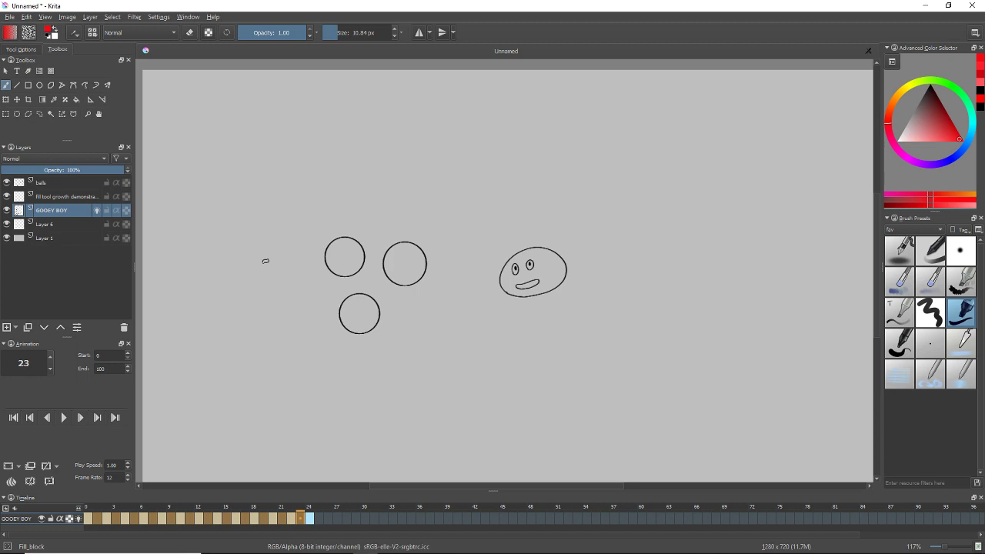
Select the balls layer and zoom in on the circles to 239%.
click(63, 182)
drag(386, 293, 431, 295)
scroll(416, 294, up, 5)
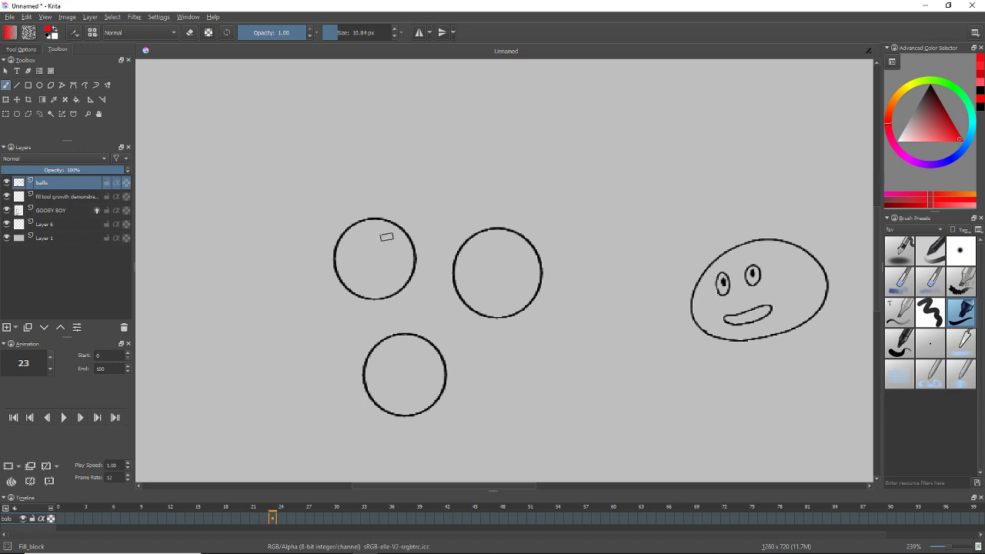
Toggle the balls layer's visibility off and on, then select the fill tool growth layer at 318%.
click(8, 183)
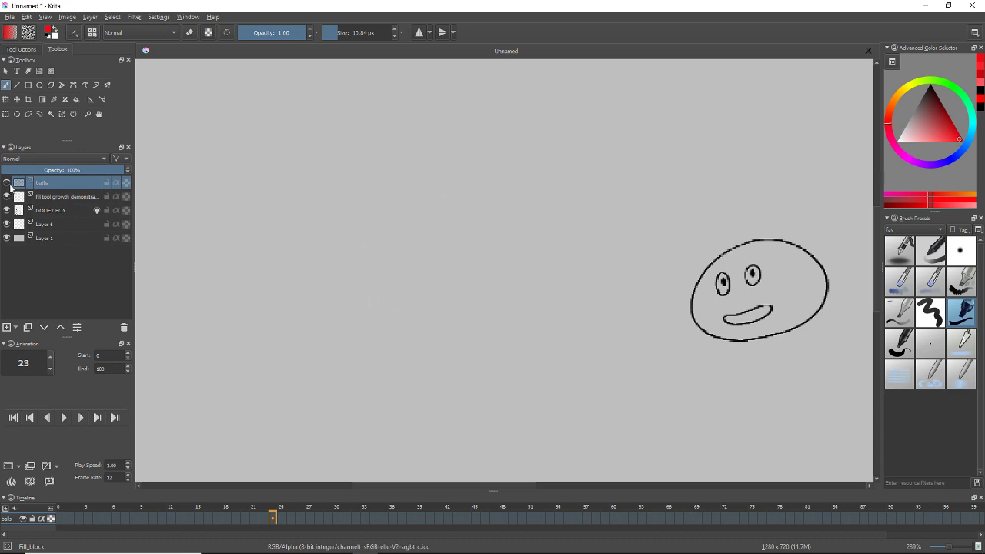
click(8, 183)
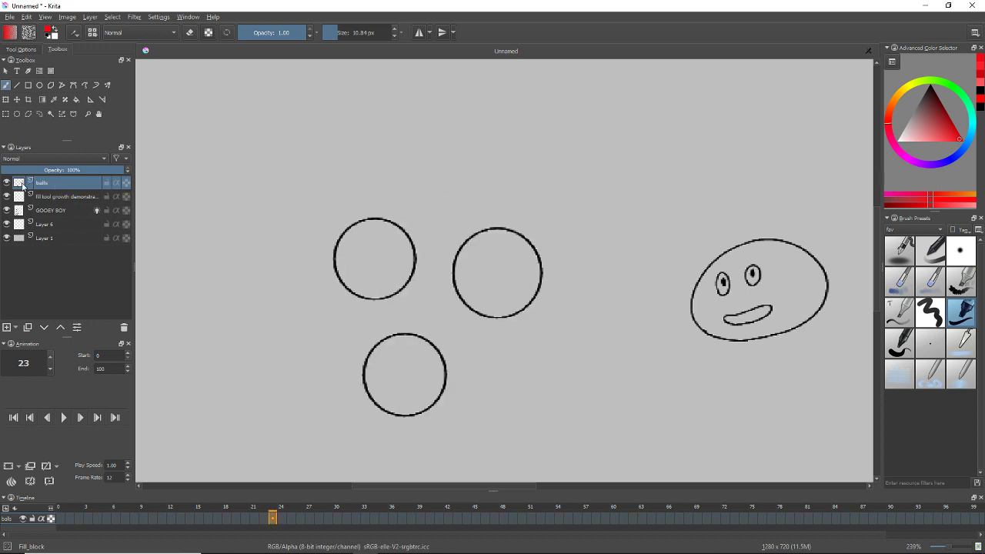
click(8, 183)
click(8, 183)
click(71, 197)
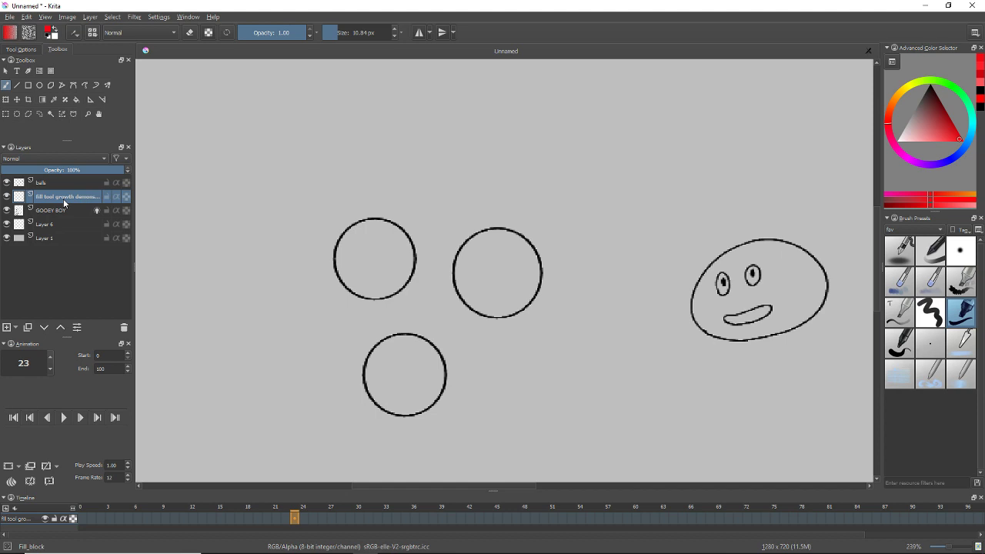
scroll(378, 262, up, 3)
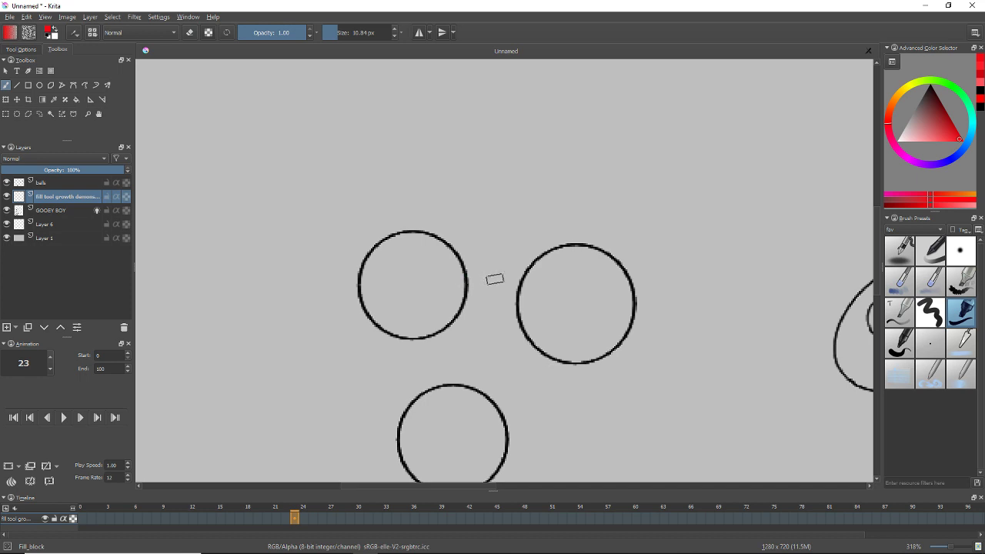
drag(398, 266, 420, 253)
mouse_move(432, 301)
mouse_down()
mouse_move(374, 236)
mouse_move(360, 277)
mouse_move(373, 301)
mouse_move(354, 277)
mouse_move(356, 250)
mouse_move(389, 223)
mouse_move(415, 228)
mouse_move(433, 252)
mouse_move(428, 294)
mouse_move(390, 313)
mouse_move(366, 298)
mouse_move(401, 316)
mouse_move(425, 305)
mouse_move(438, 281)
mouse_move(439, 293)
mouse_move(438, 256)
mouse_move(418, 230)
mouse_move(442, 269)
mouse_move(431, 242)
mouse_move(437, 250)
mouse_move(381, 237)
mouse_move(391, 225)
mouse_move(391, 247)
mouse_move(406, 241)
mouse_move(390, 301)
mouse_up()
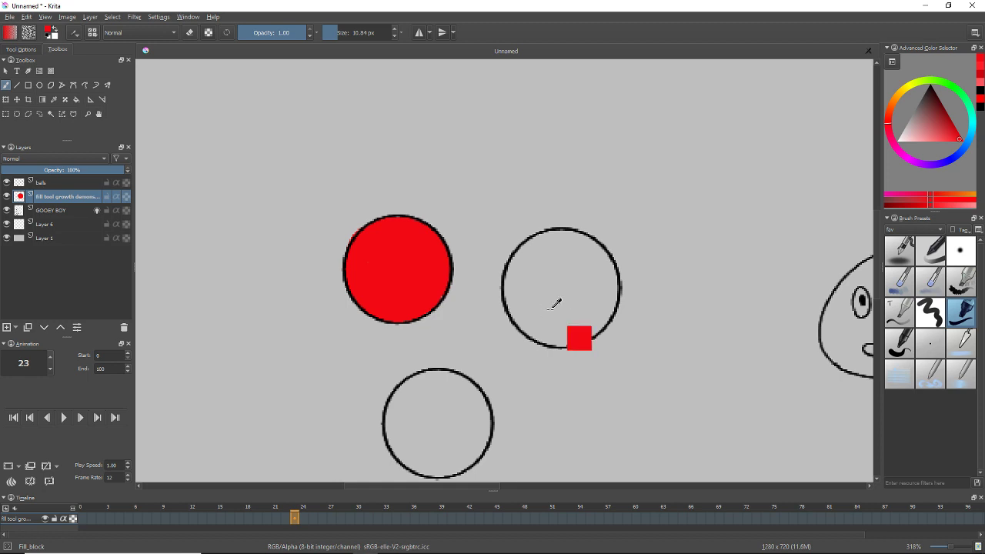
key(ctrl+z)
key(ctrl+z)
key(ctrl+z)
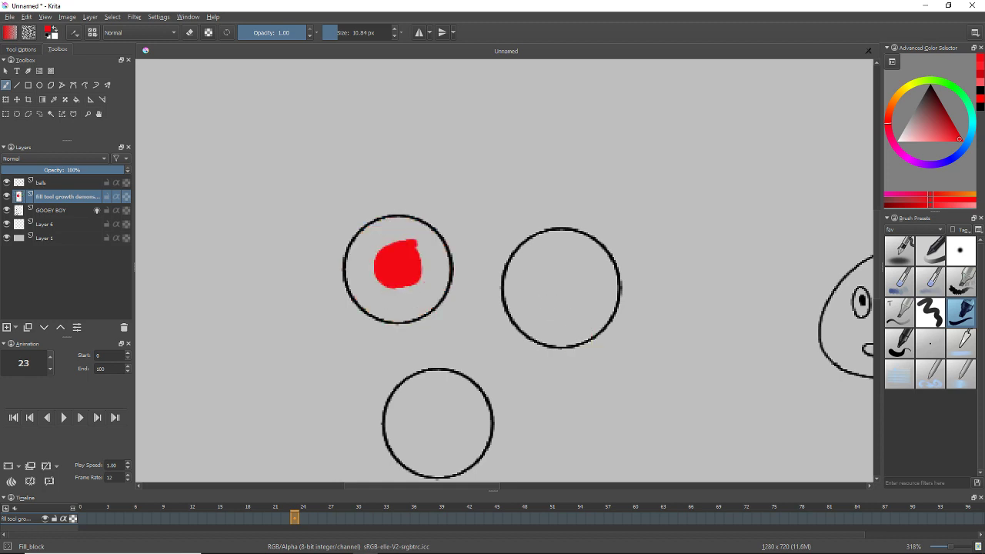
key(ctrl+z)
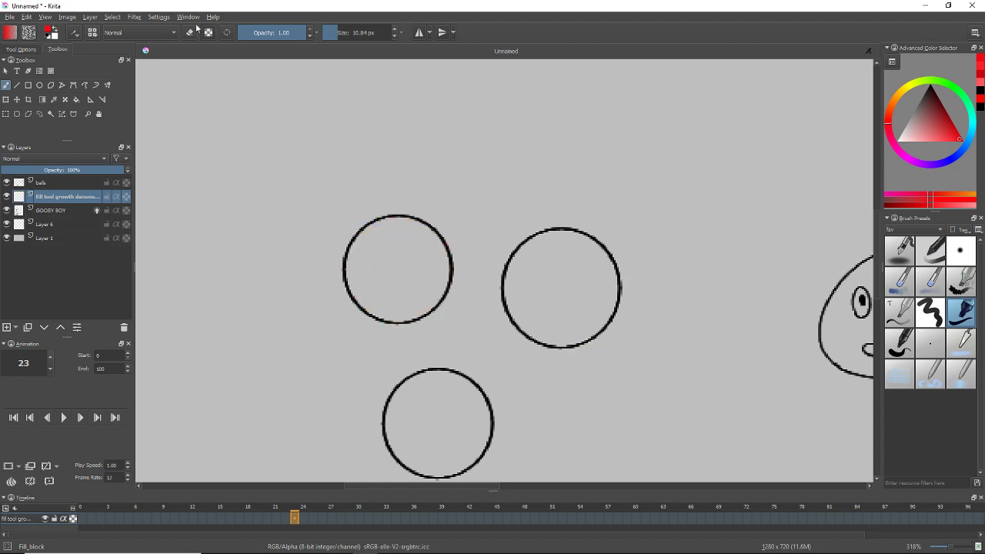
Use the Fill Tool to fill the top-left circle solid red.
click(77, 100)
drag(431, 253, 397, 224)
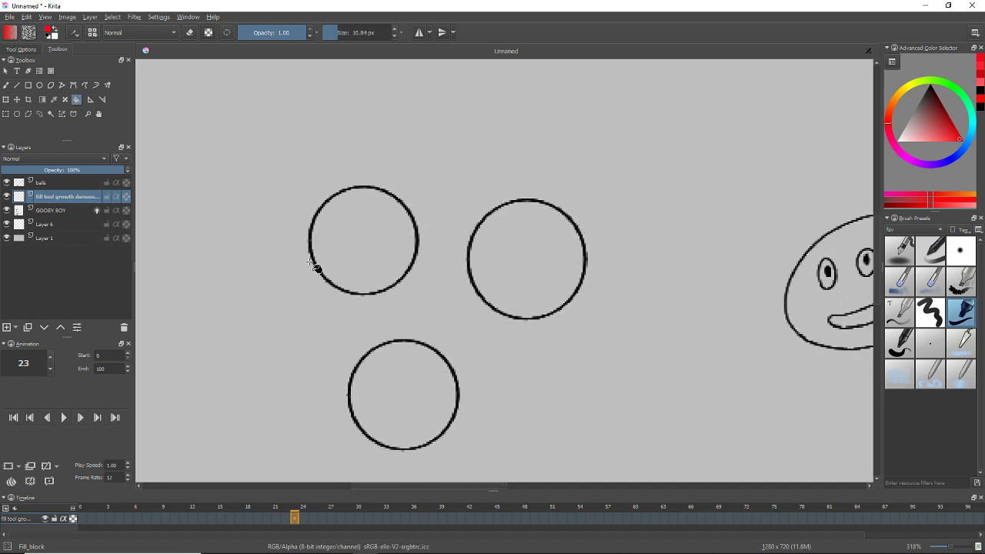
click(369, 253)
mouse_move(376, 250)
mouse_down()
mouse_move(426, 292)
mouse_move(448, 339)
mouse_move(433, 310)
mouse_move(366, 273)
mouse_up()
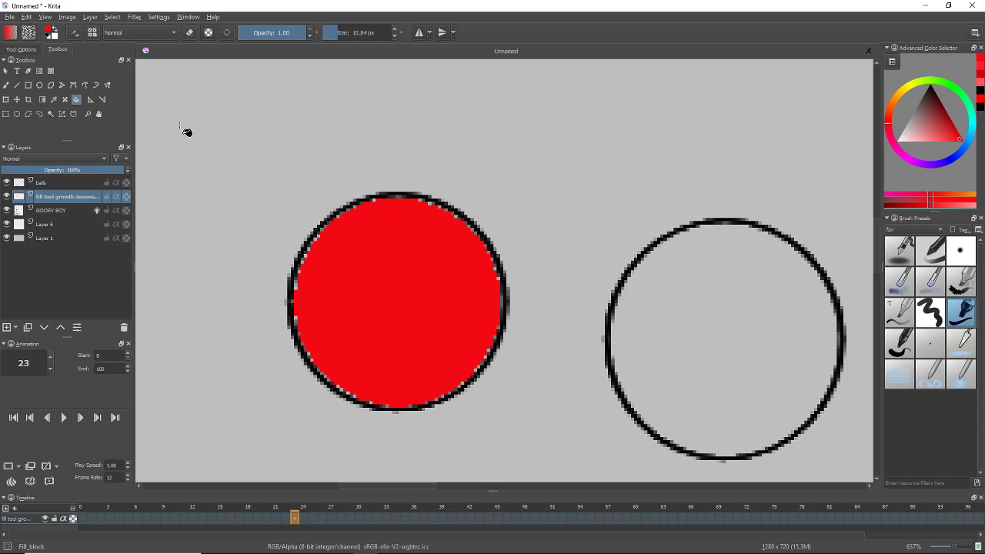
Undo the red fill, then contiguous-select the left circle and fill it via Edit > Fill with Foreground Color.
key(ctrl+z)
click(51, 114)
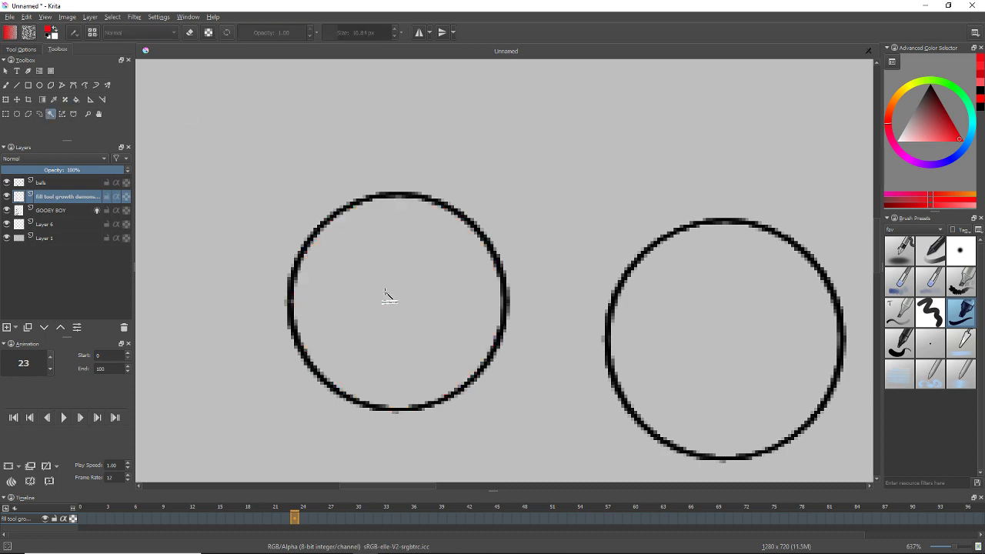
click(350, 288)
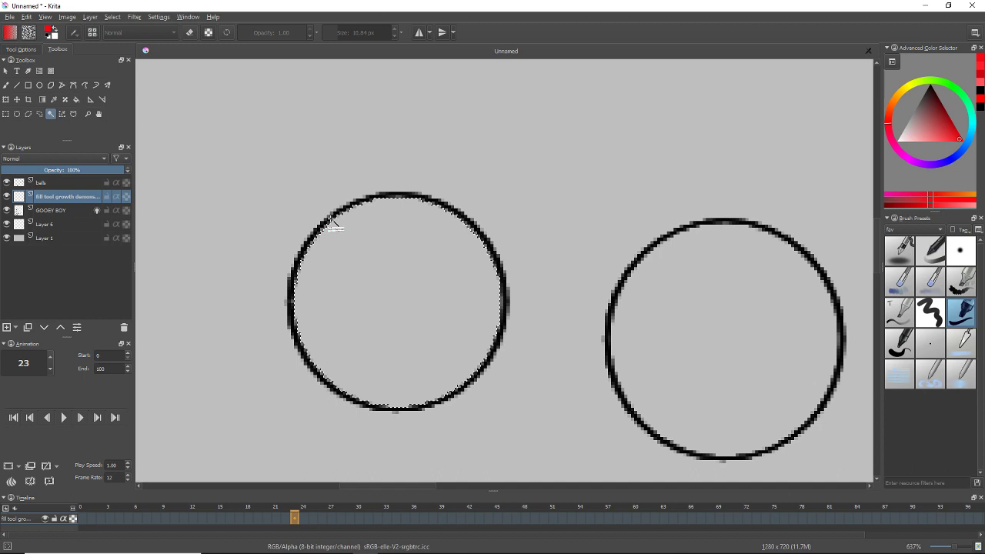
click(26, 17)
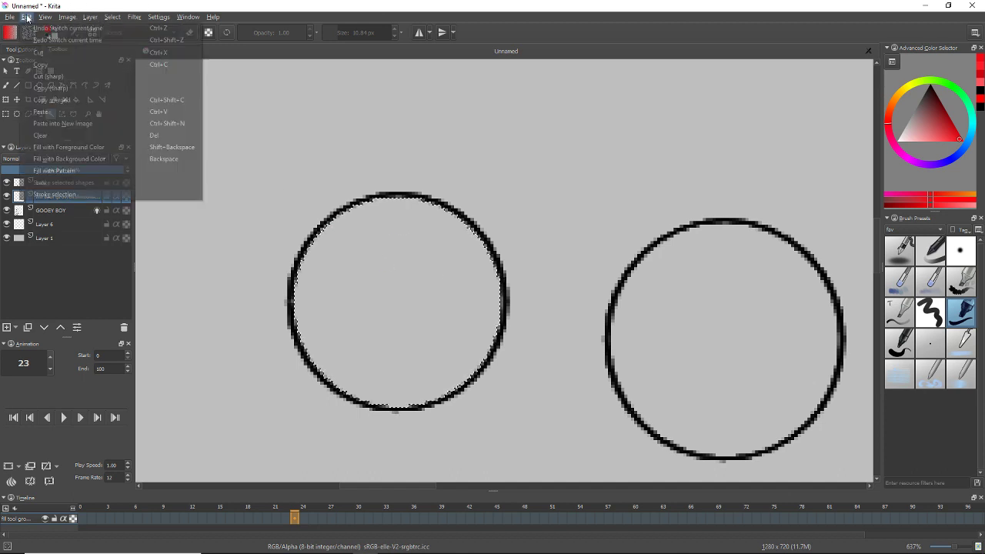
click(70, 147)
Deselect, undo that fill, and bring up the Fill Tool's options.
key(ctrl+shift+a)
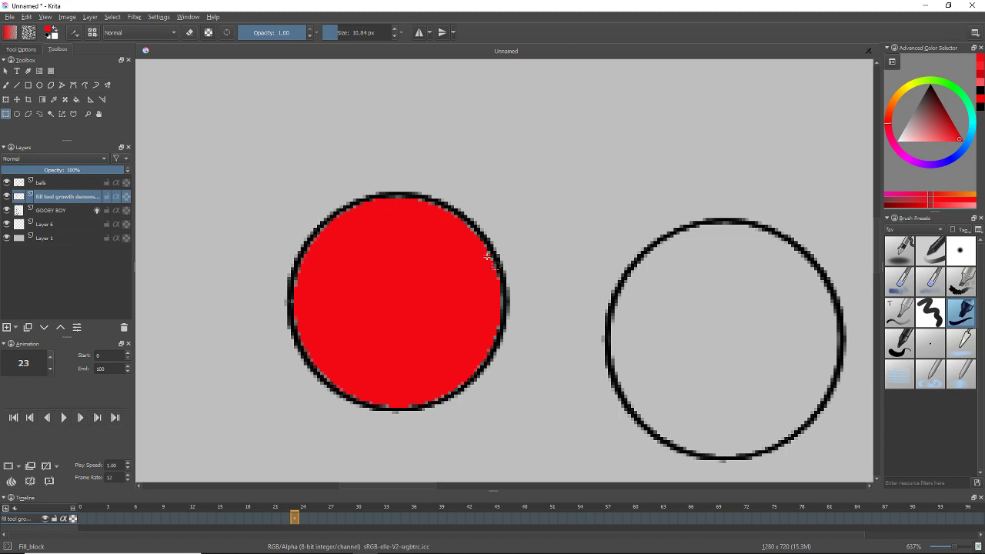
key(ctrl+z)
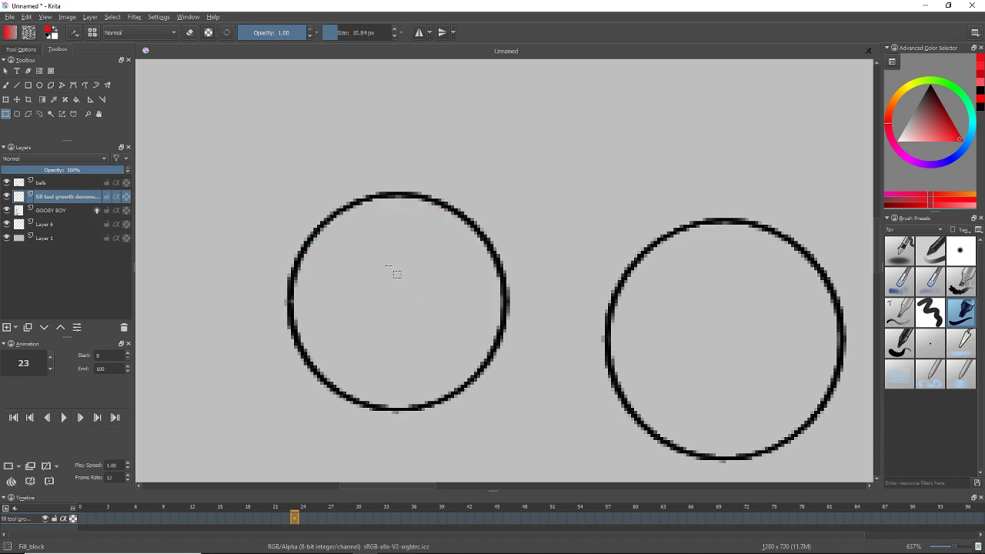
click(76, 99)
click(22, 49)
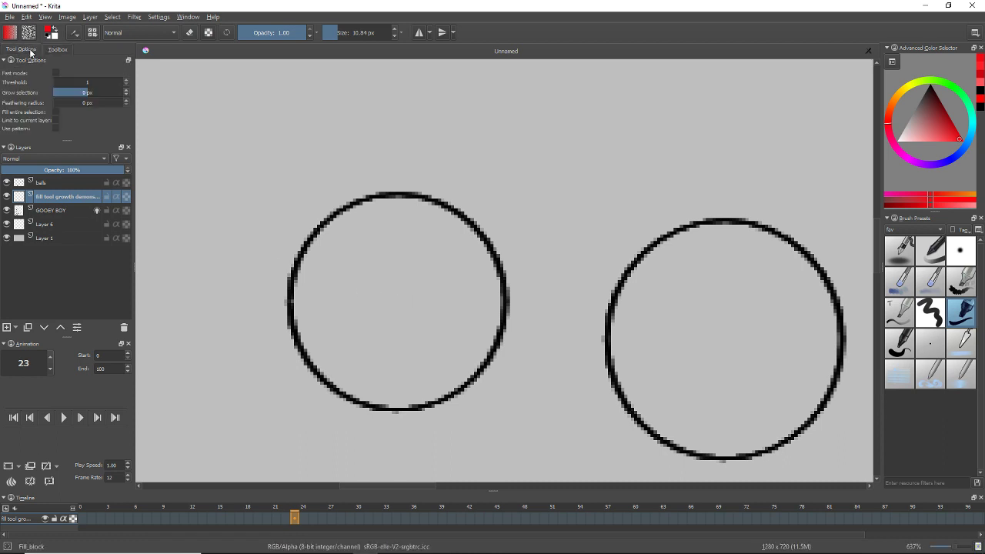
click(158, 17)
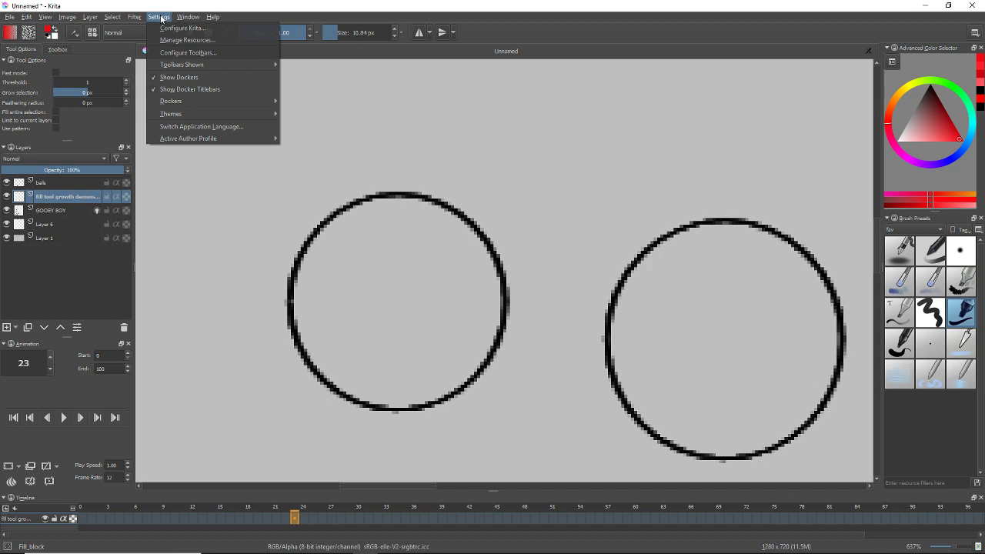
mouse_move(196, 103)
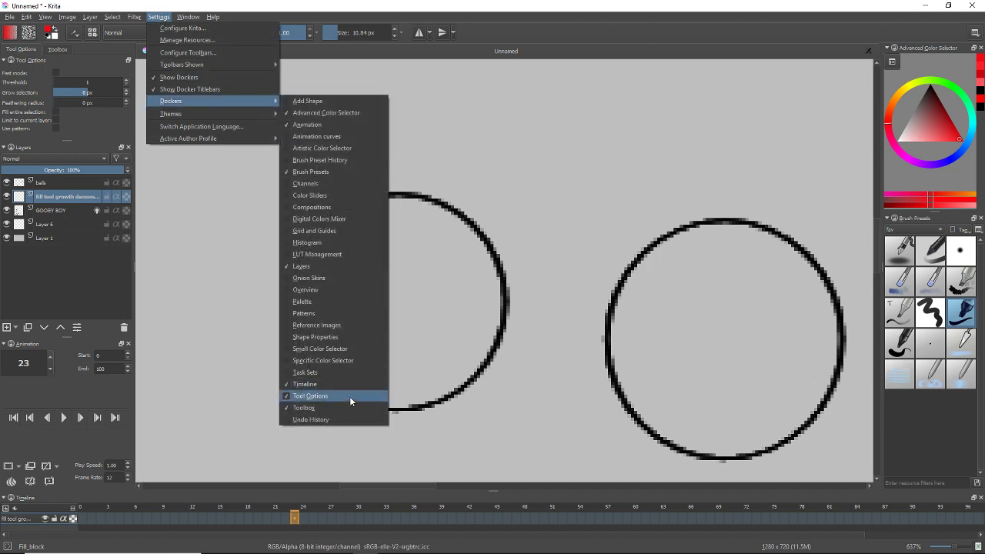
click(107, 280)
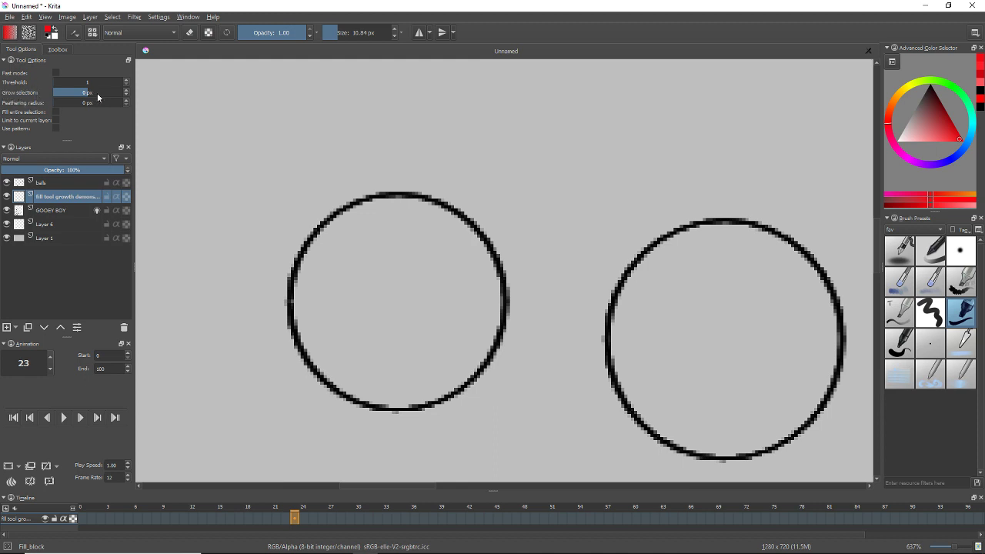
Set fill grow to 1 px, fill the circles red, then undo the overflowing fills.
click(126, 91)
click(400, 273)
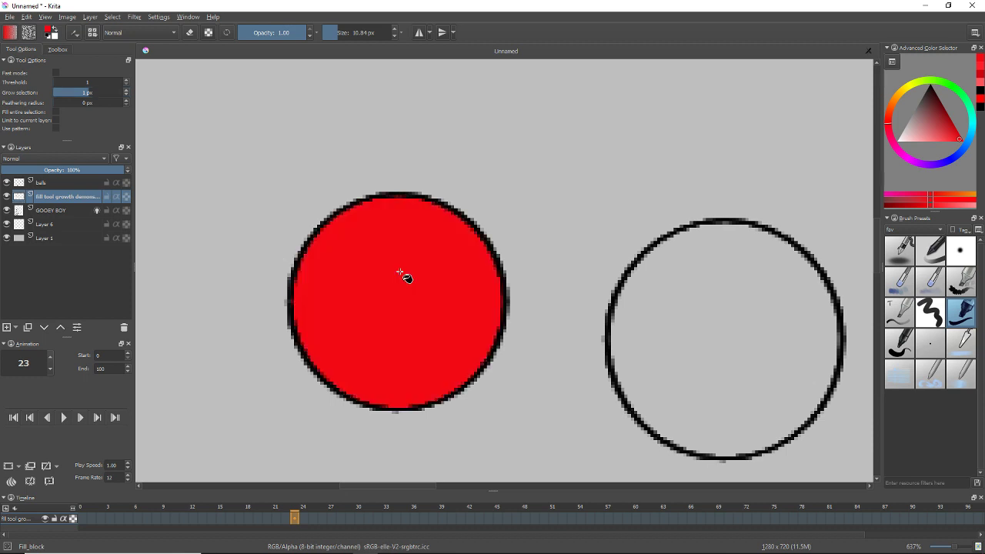
drag(620, 292, 577, 243)
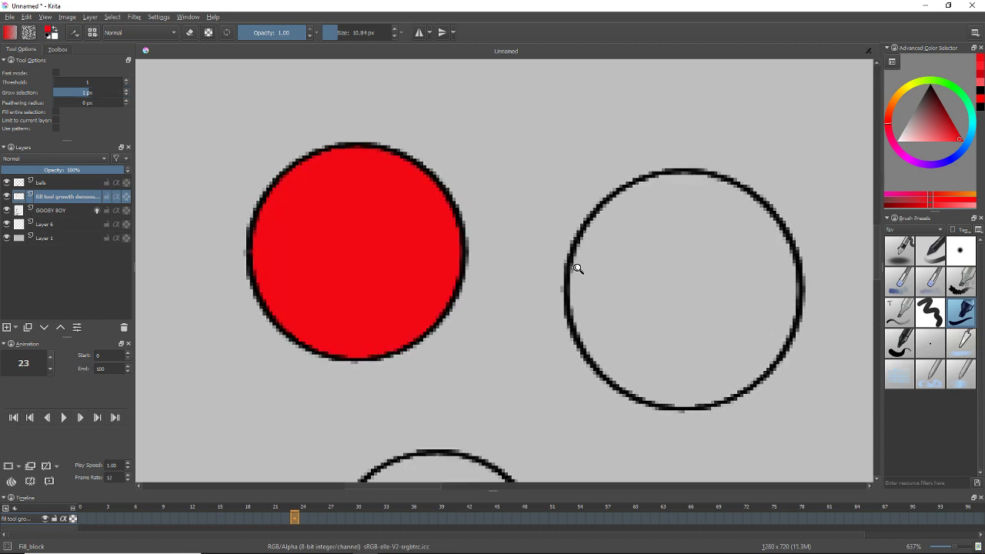
scroll(576, 269, down, 3)
click(618, 282)
click(509, 413)
drag(610, 334, 584, 315)
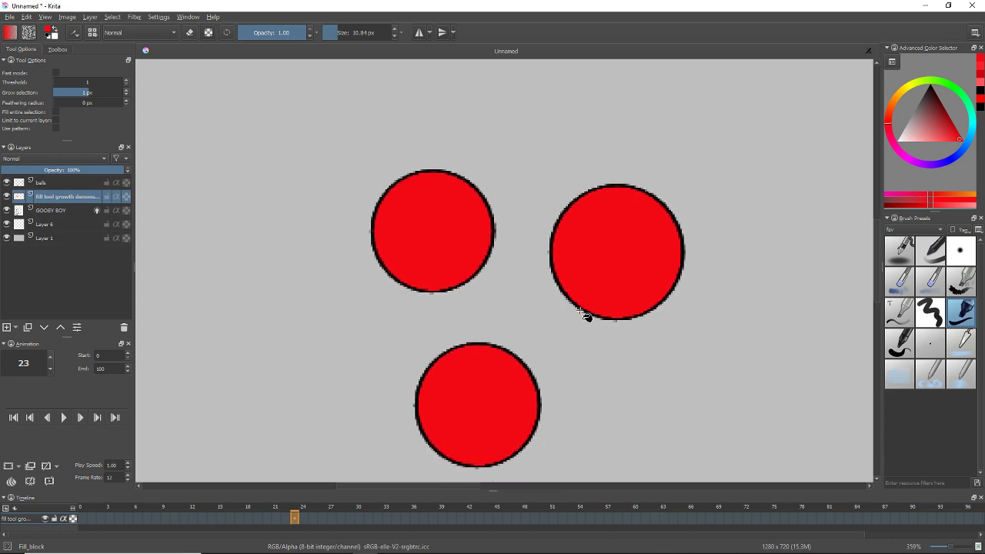
key(ctrl+z)
key(ctrl+z)
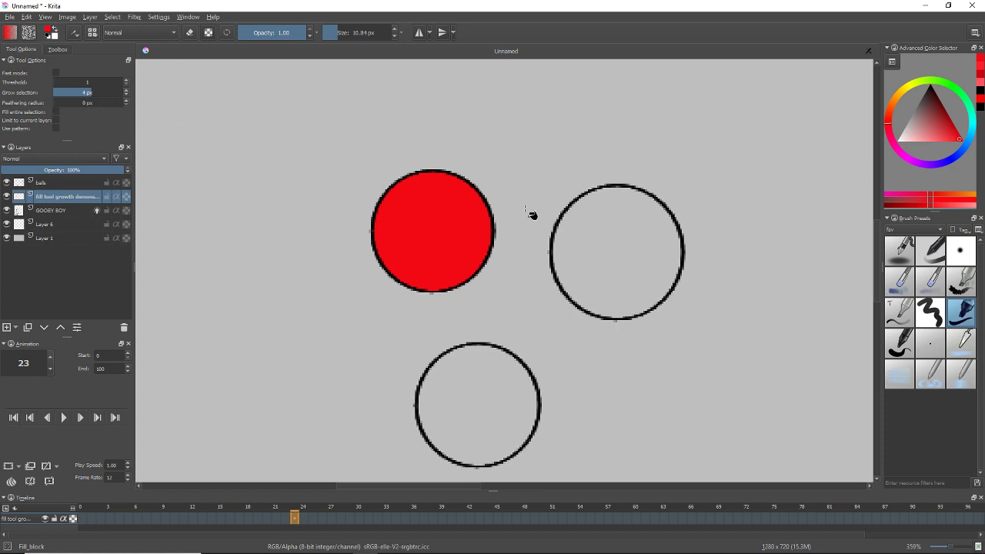
Refill the right circle red and lower the fill's grow amount in Tool Options.
click(608, 259)
drag(615, 237, 573, 280)
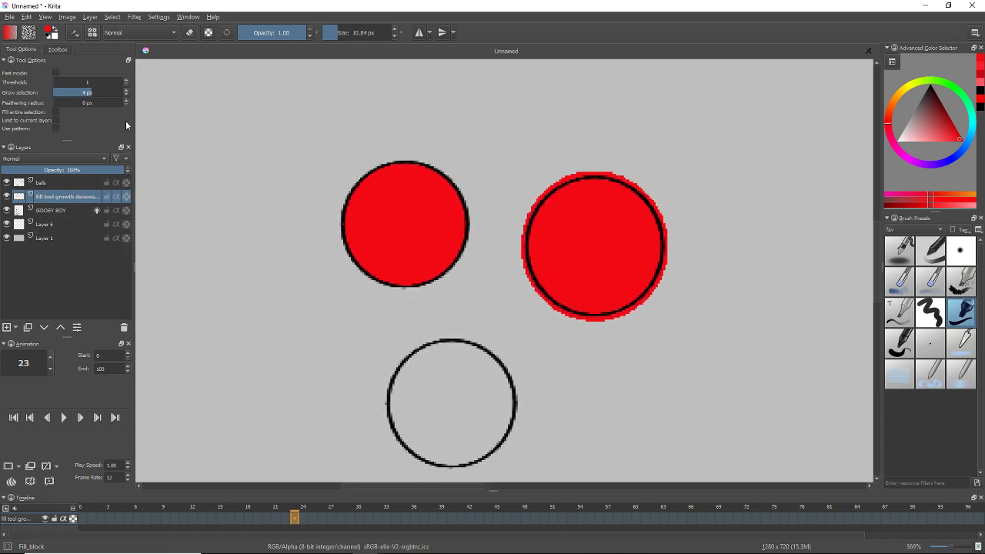
click(126, 95)
Refill the right circle inside its outline and fill the bottom circle red.
key(ctrl+z)
click(608, 243)
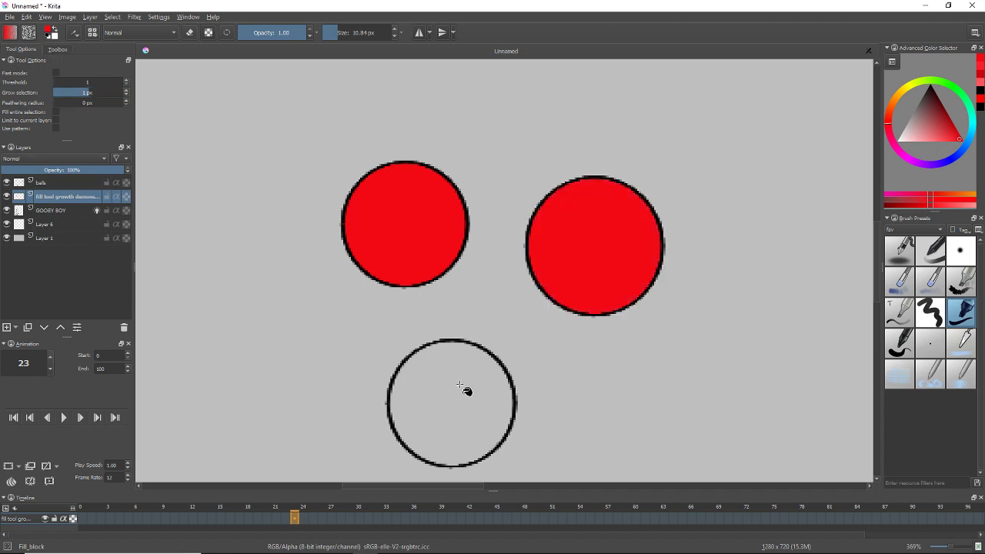
click(477, 380)
mouse_move(543, 323)
mouse_down()
mouse_move(532, 334)
mouse_move(596, 349)
mouse_move(666, 285)
mouse_move(563, 293)
mouse_up()
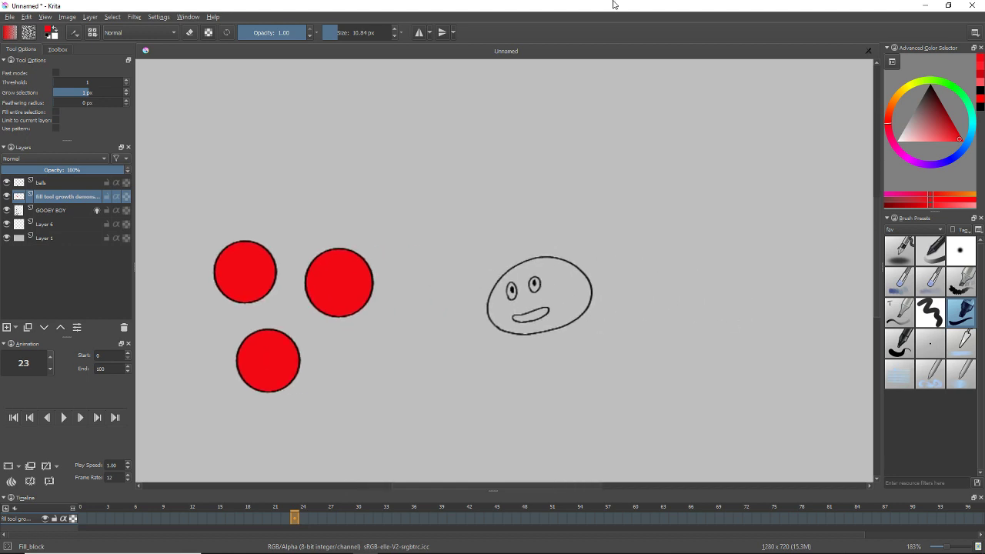
Play the GOOEY BOY animation, then select Layer 6 and return to frame 0.
click(57, 211)
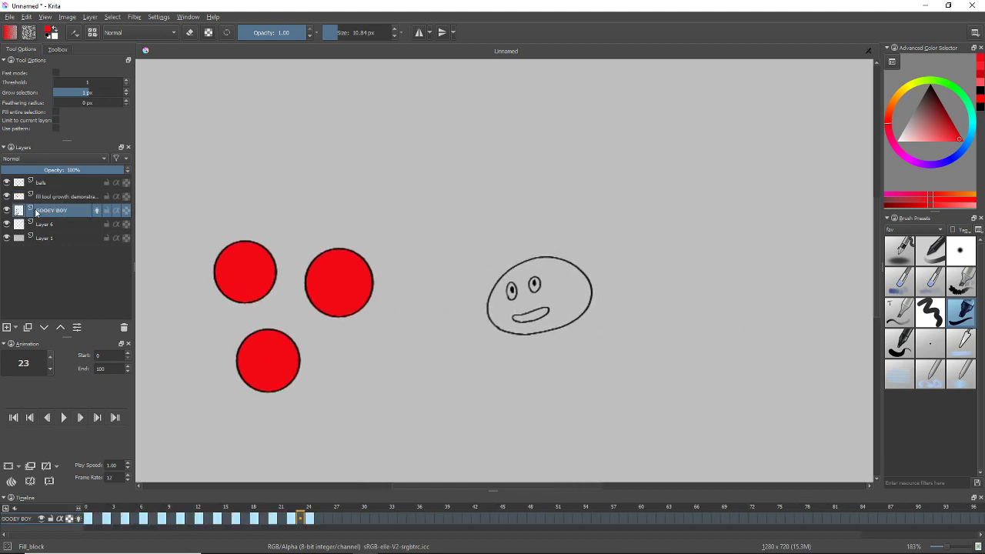
key(space)
key(space)
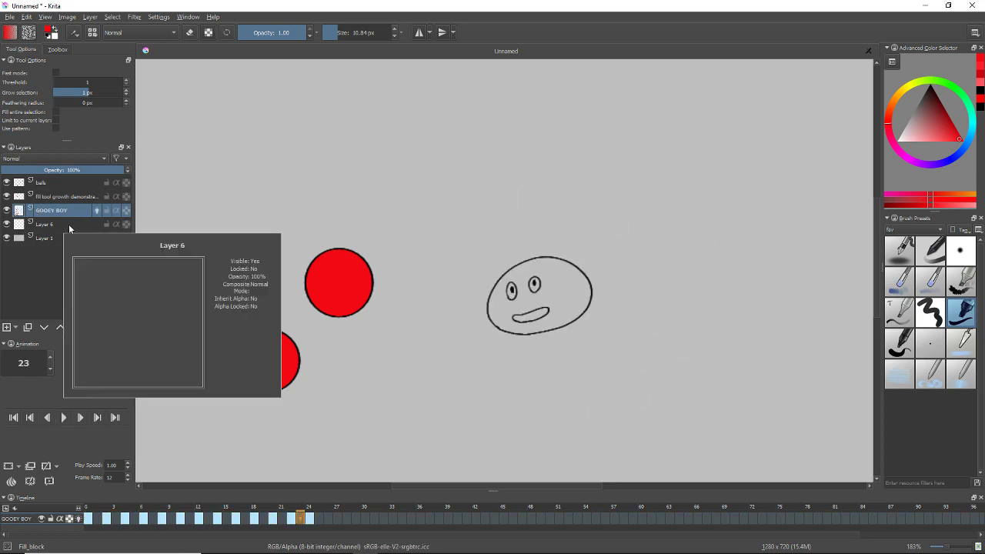
click(36, 229)
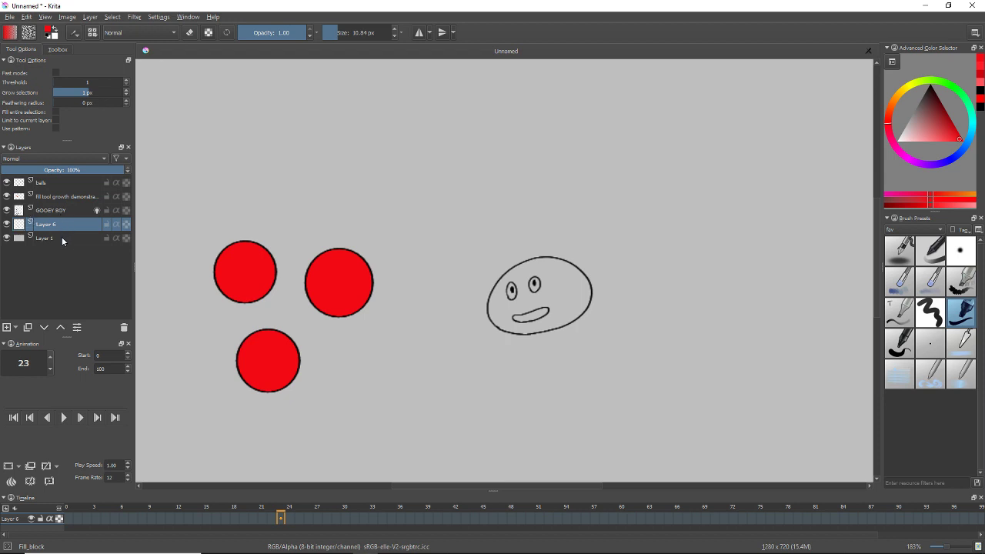
click(528, 317)
key(ctrl+z)
scroll(564, 330, up, 2)
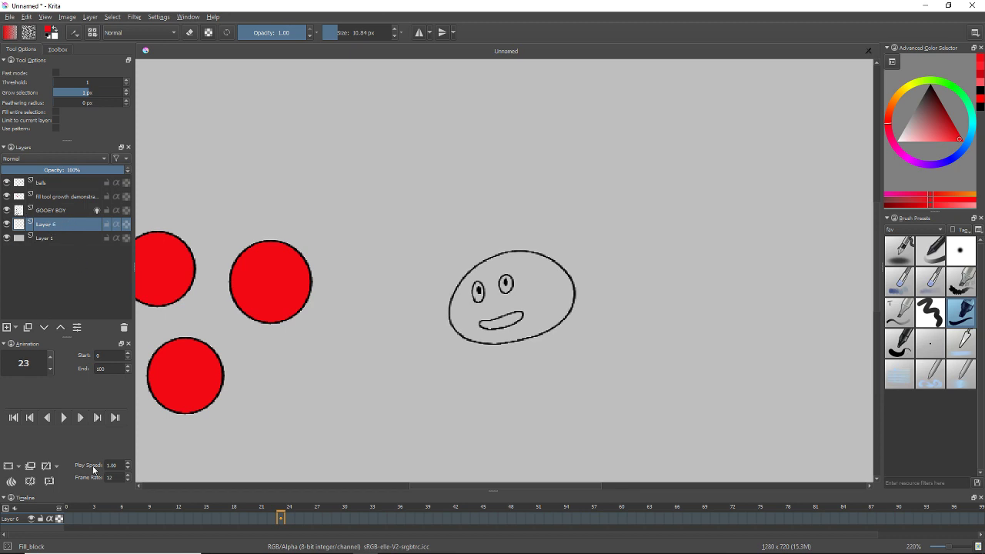
click(71, 520)
Step through the Layer 6 timeline frame by frame from frame 0 to about frame 24.
key(Right)
key(Right)
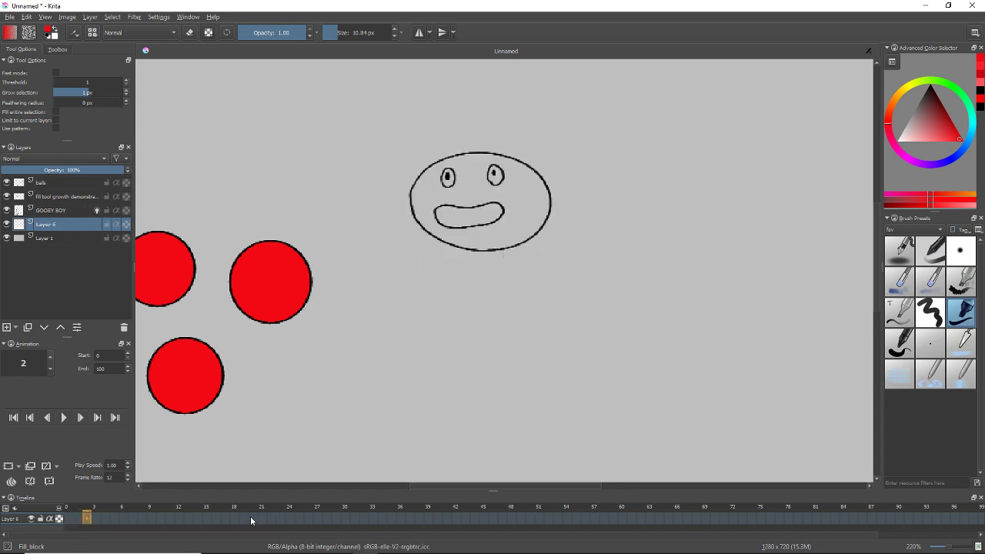
key(Left)
key(Left)
key(Right)
key(Right)
key(Left)
key(Left)
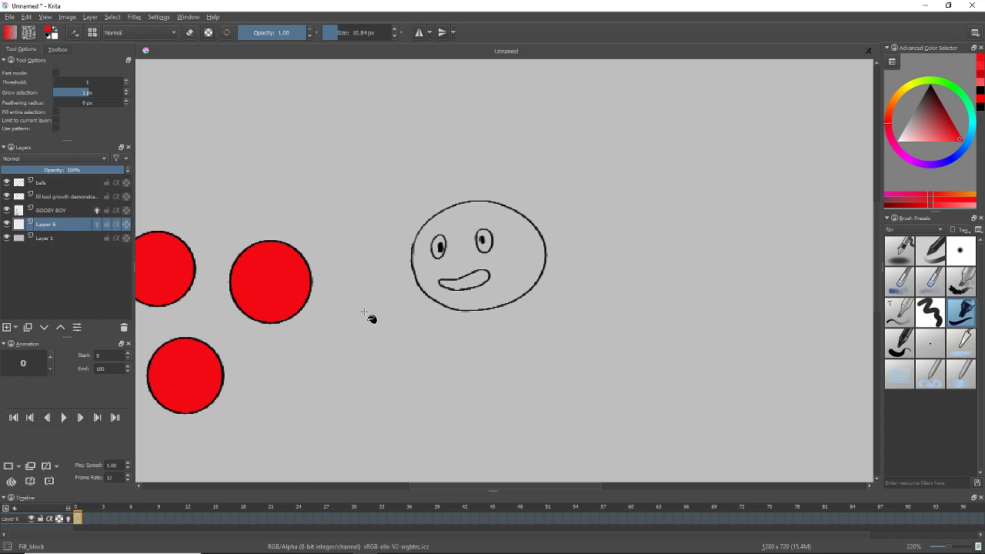
key(Right)
key(Right)
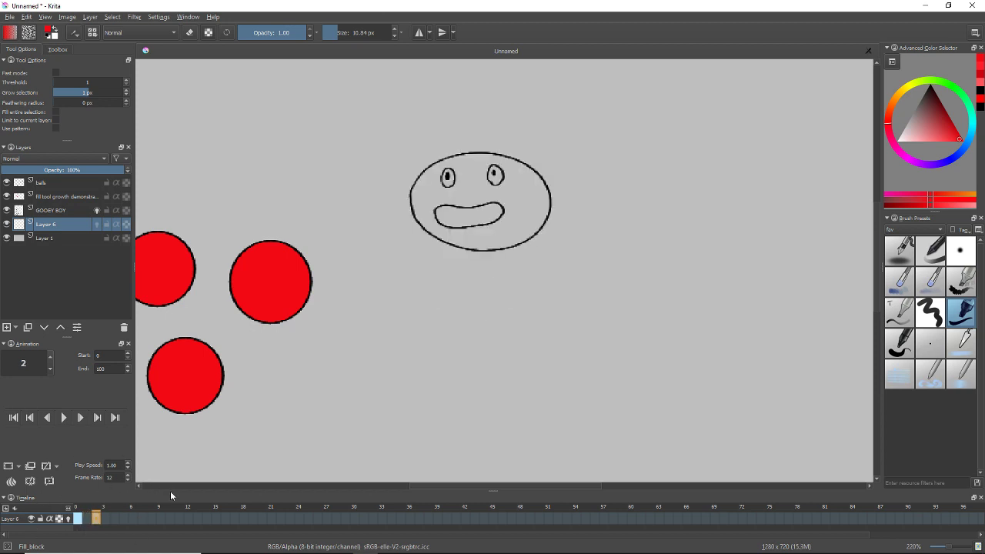
key(Right)
key(Right)
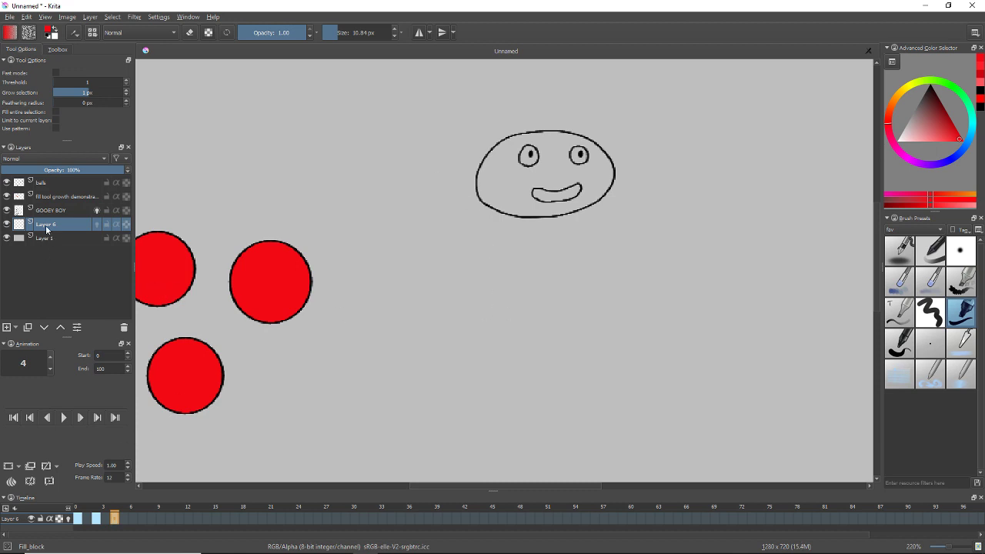
key(Right)
key(Right)
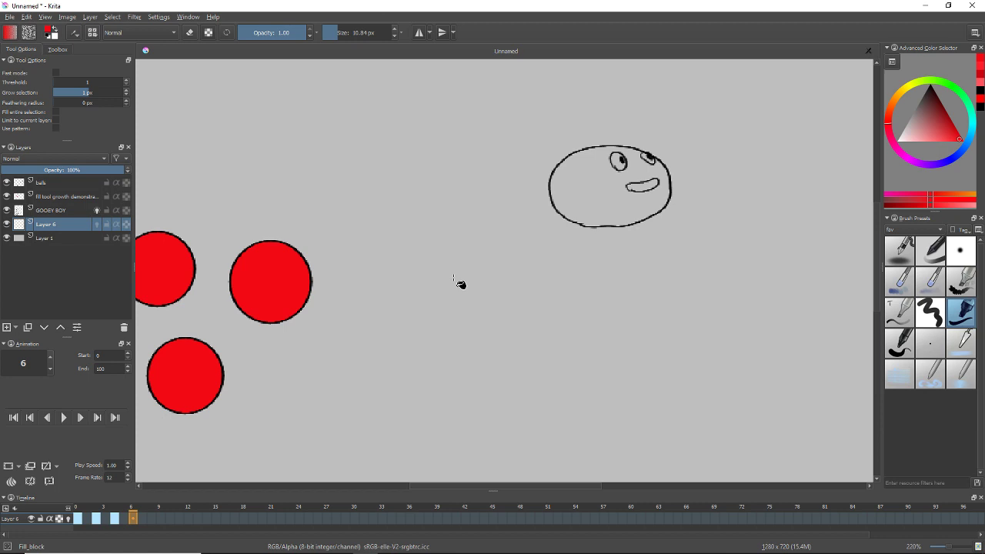
key(Right)
key(Right)
key(Right)
key(Right)
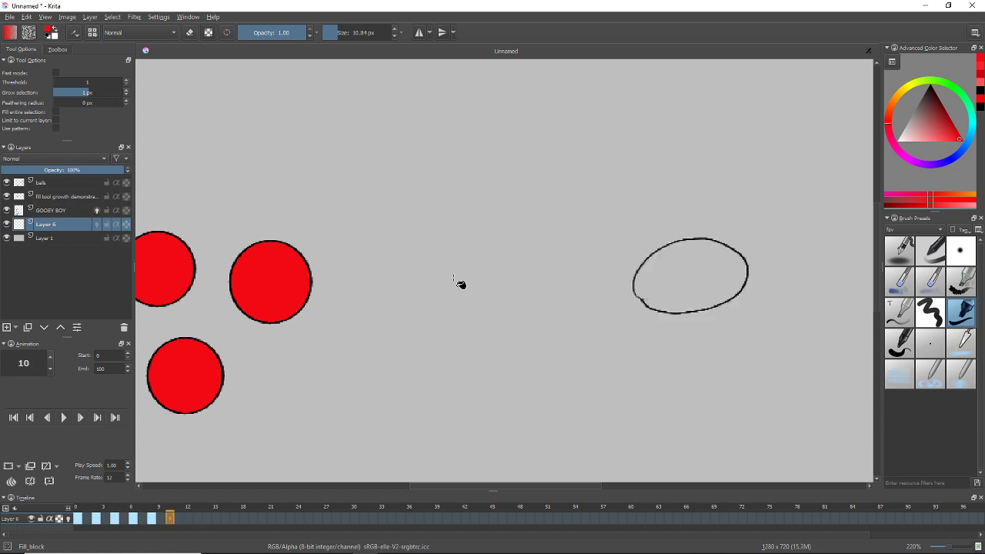
key(Right)
key(Right)
key(Right)
key(Right)
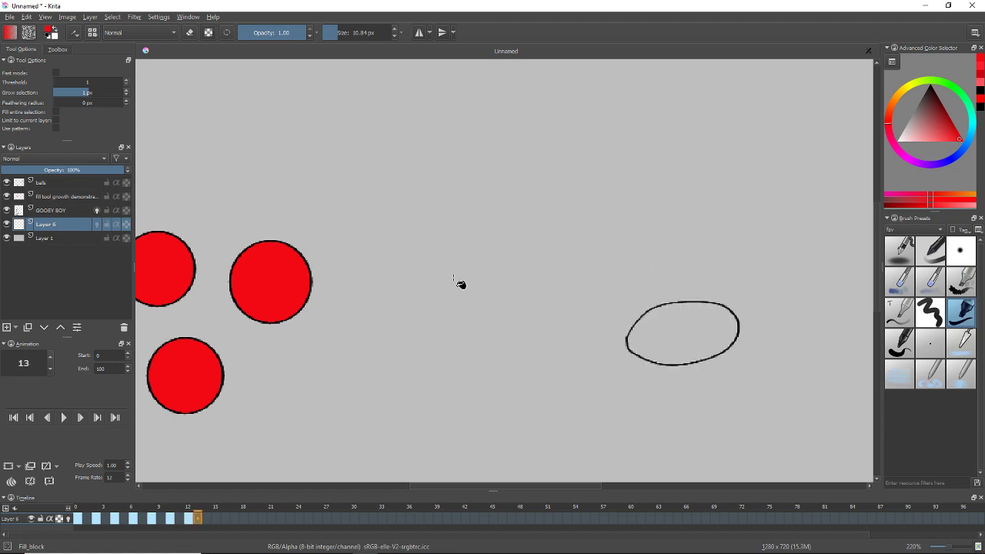
key(Right)
key(Right)
key(Right)
key(Right)
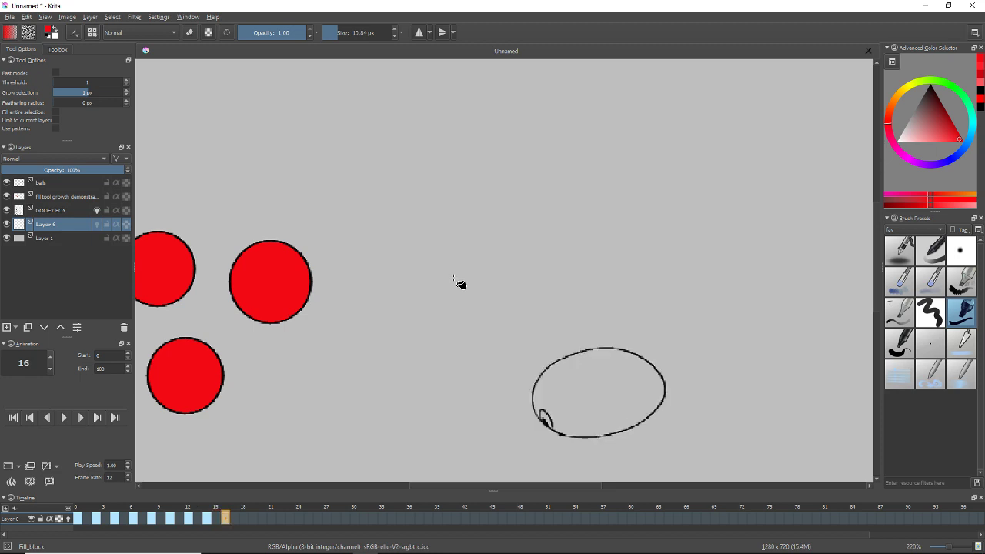
key(Right)
key(Right)
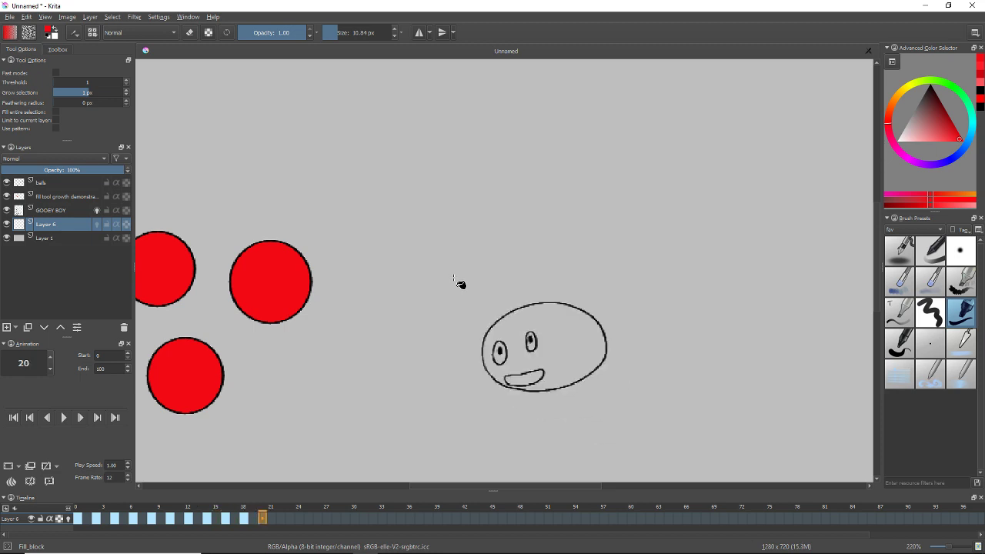
key(Right)
key(Right)
key(Right)
key(Right)
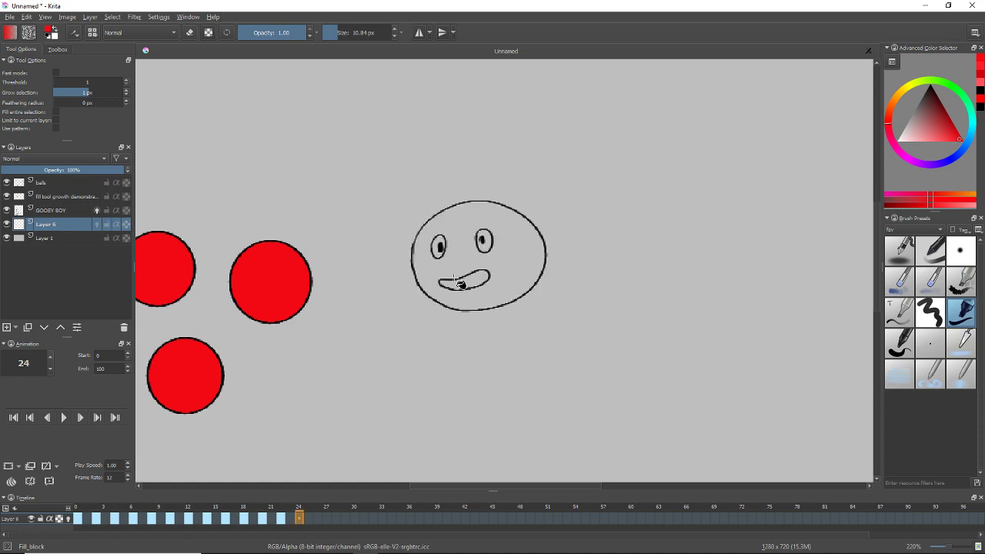
key(Right)
key(Right)
key(Right)
key(Right)
key(Right)
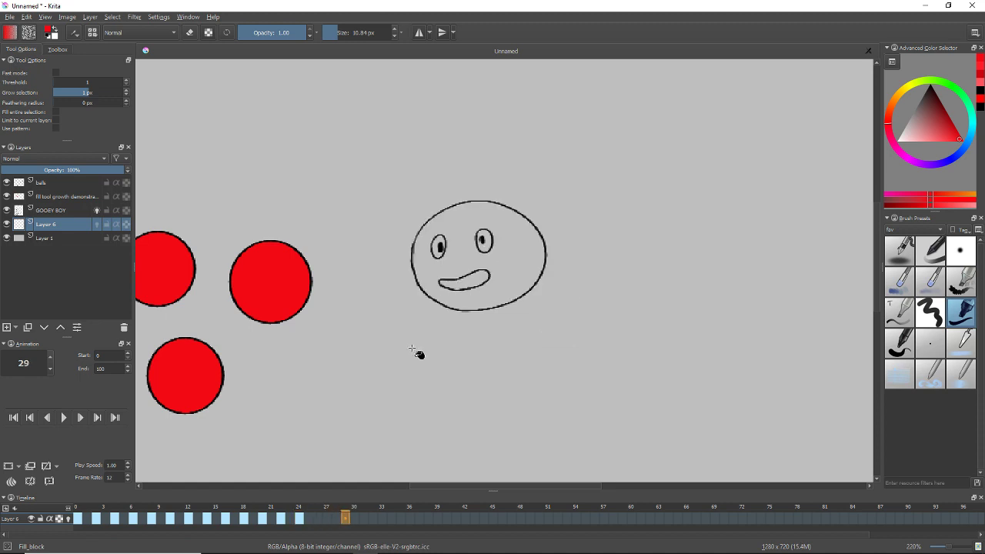
On frame 0, pick a bright yellow and fill the gooey character's body with it.
click(307, 518)
click(78, 517)
drag(918, 81, 905, 92)
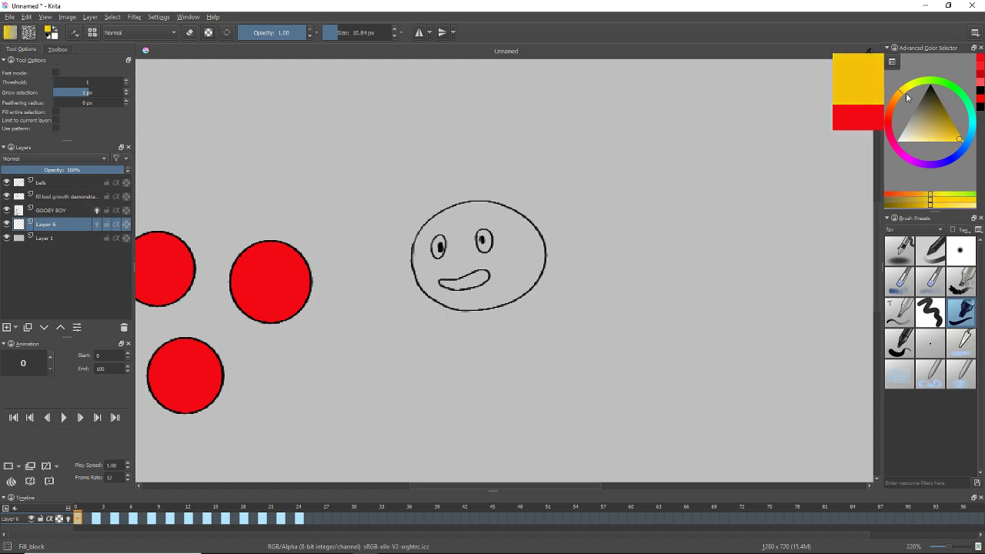
click(954, 142)
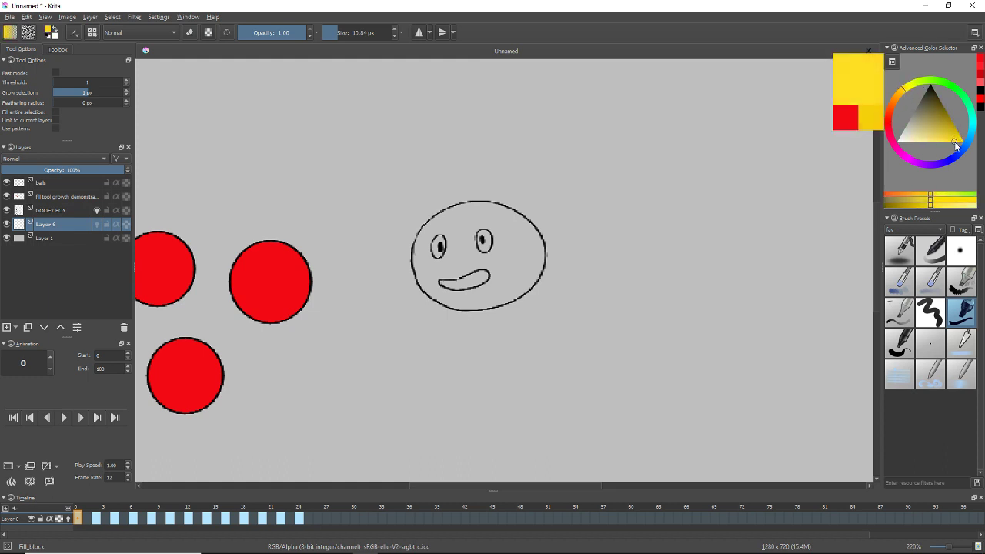
scroll(546, 292, up, 3)
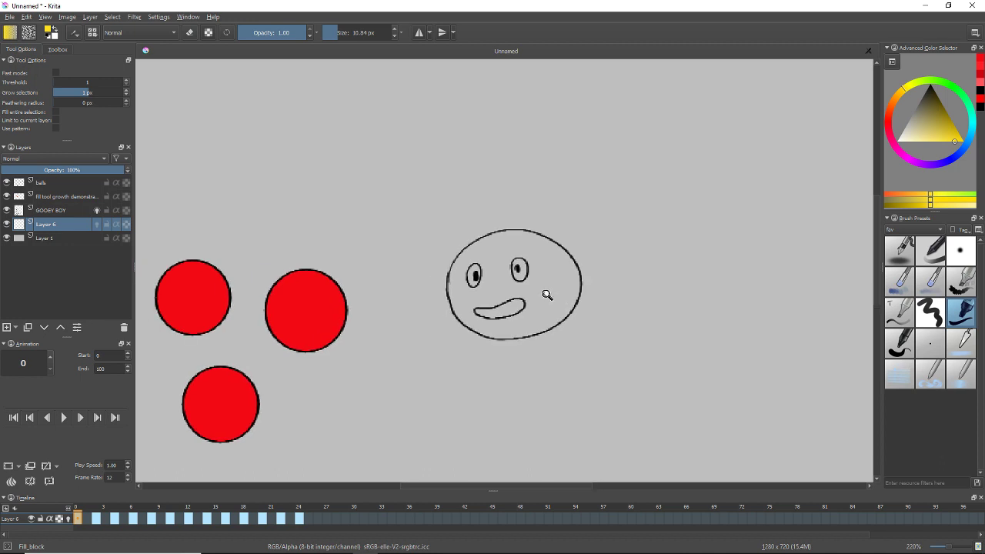
click(560, 271)
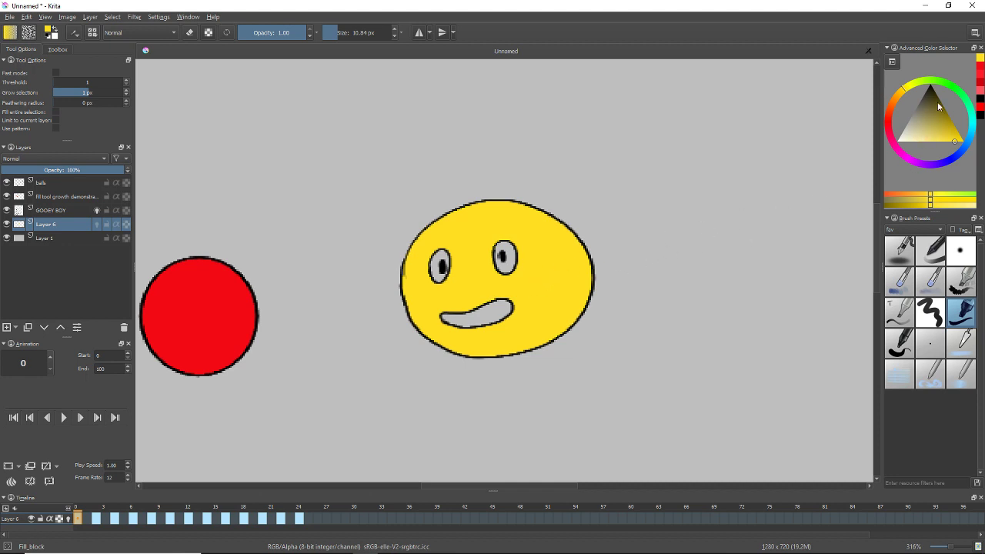
Fill both of the character's eyes white.
click(898, 141)
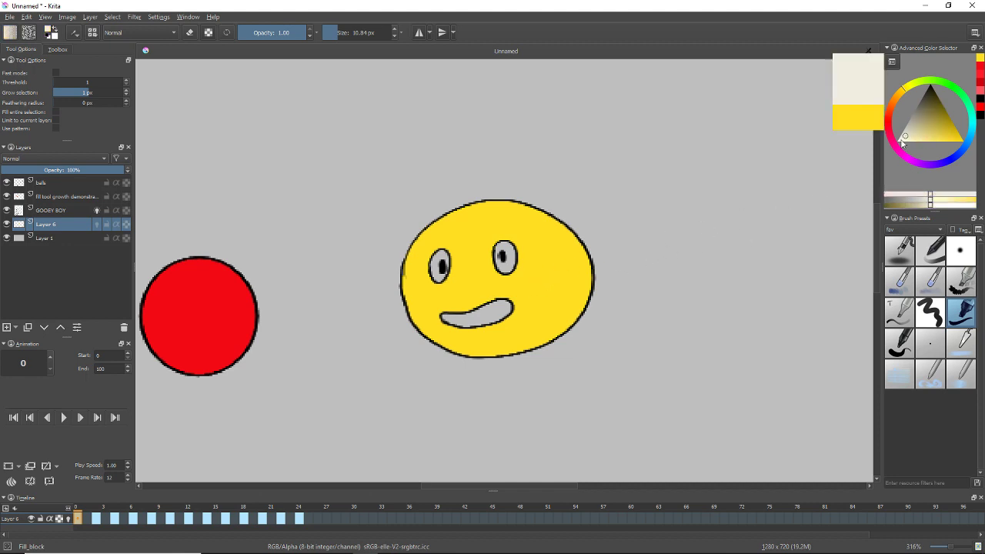
click(497, 260)
click(436, 269)
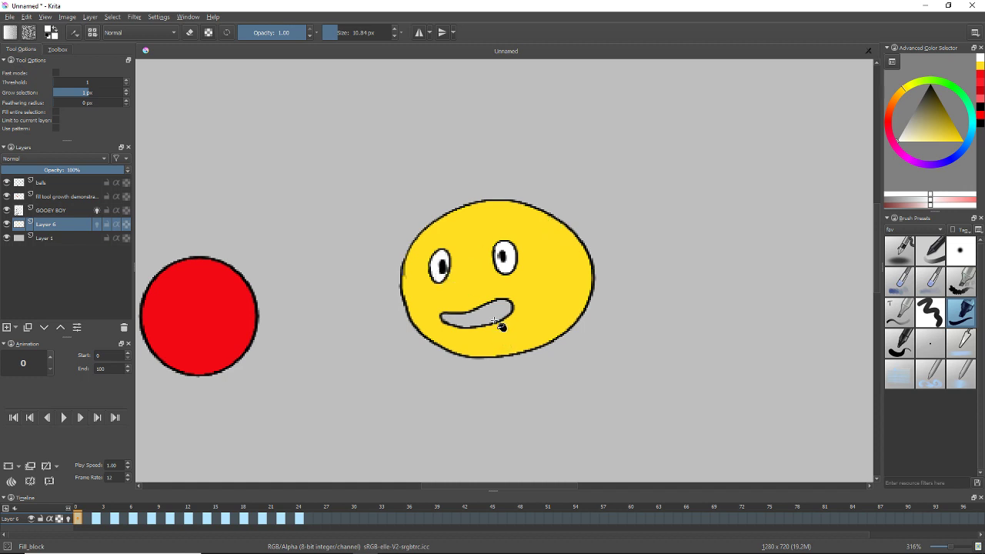
Pick a dark pink and fill the empty mouth with it.
key(b)
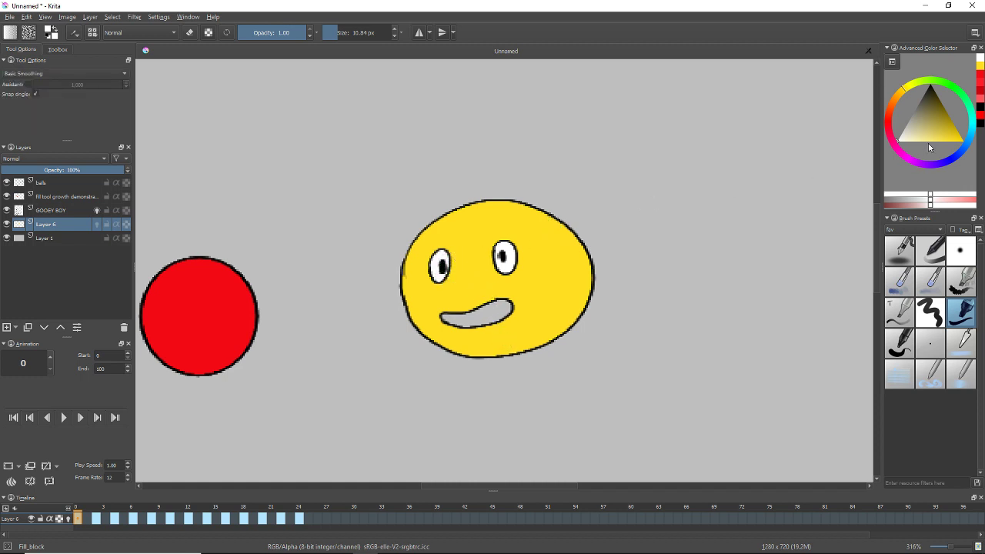
click(889, 124)
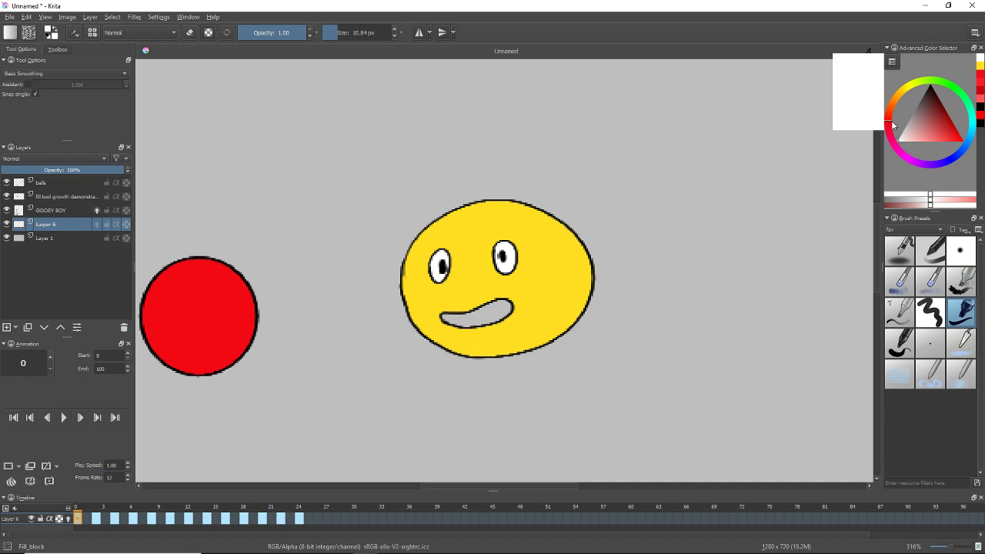
click(935, 120)
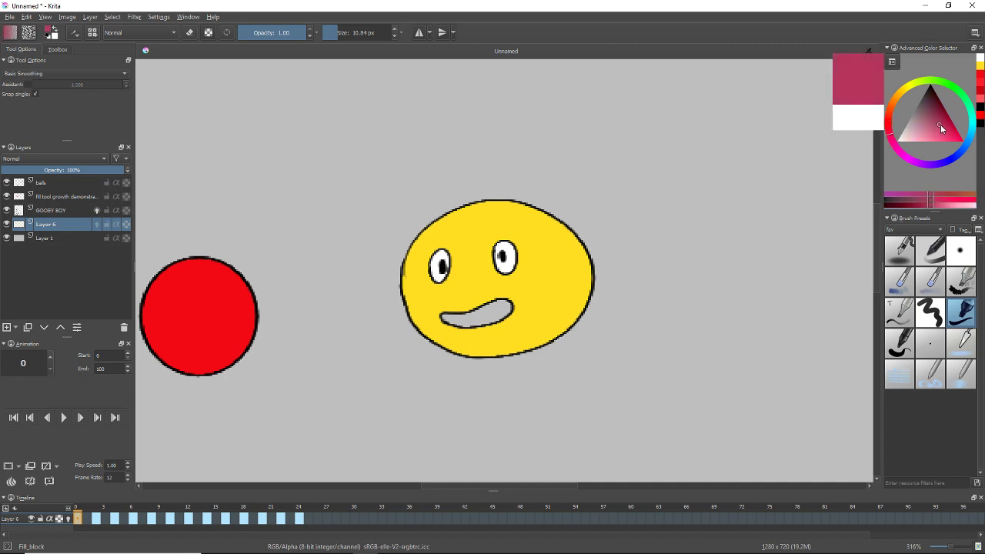
key(f)
click(498, 315)
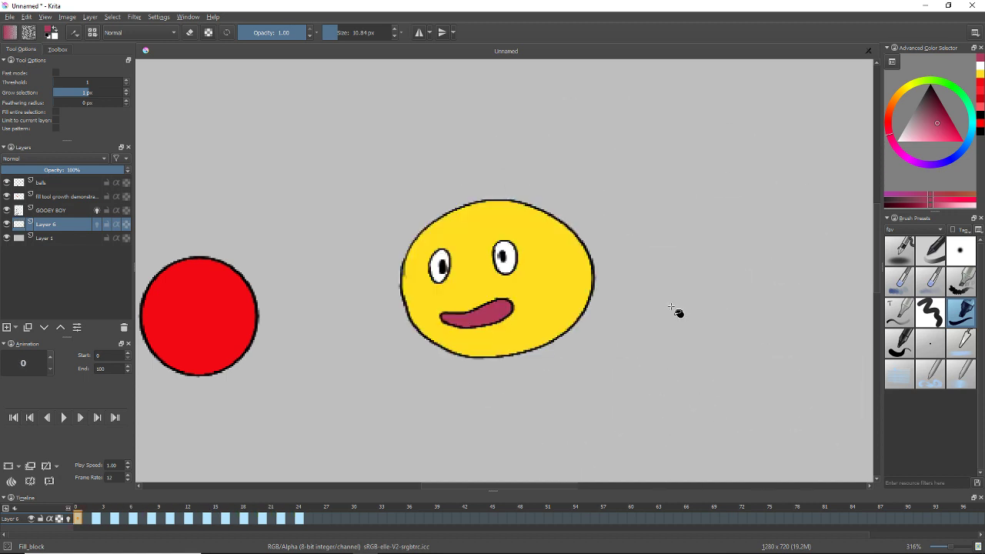
Sample the face's yellow and fill the body yellow on frames 10, 12 and 14.
scroll(650, 322, down, 1)
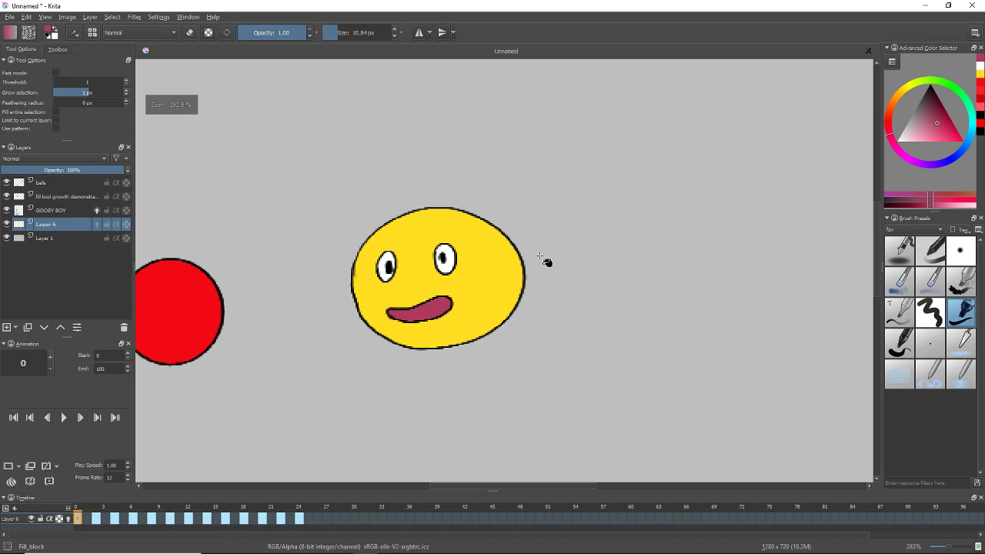
ctrl+click(488, 254)
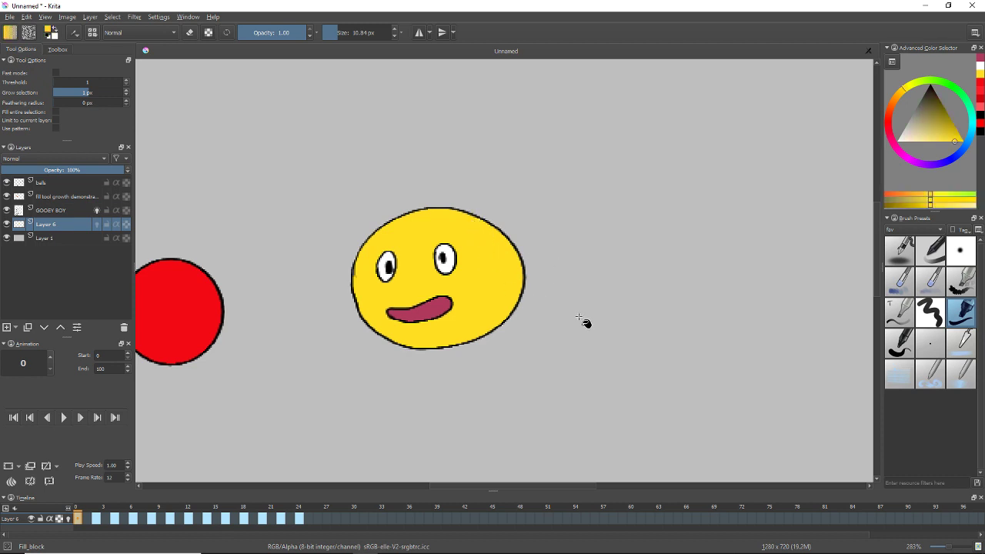
click(57, 49)
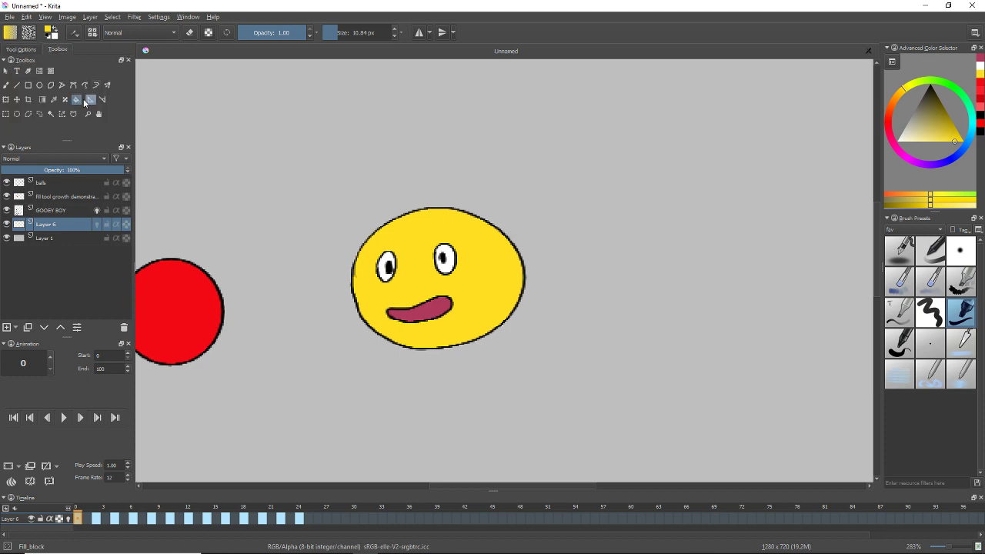
key(Right)
key(Right)
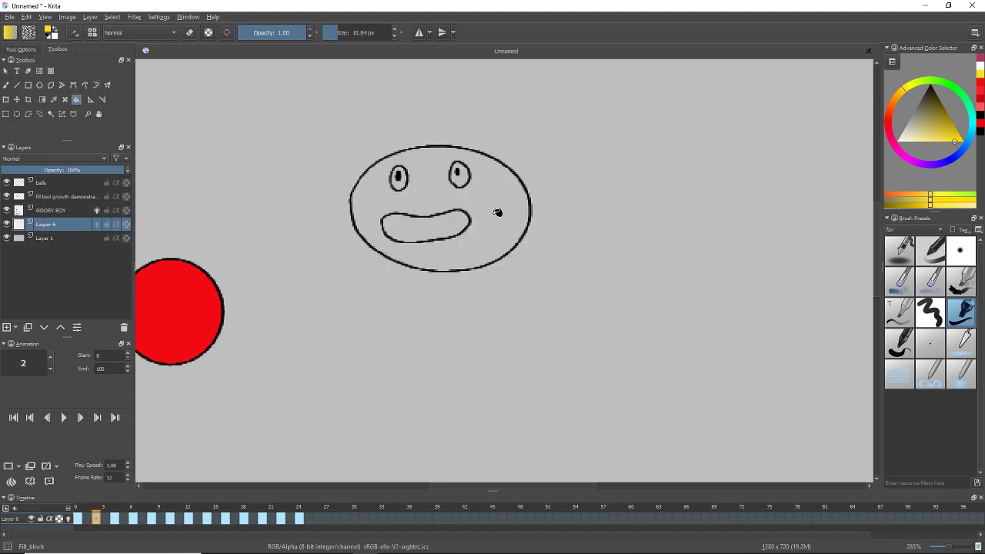
key(Right)
key(Right)
key(Right)
key(Right)
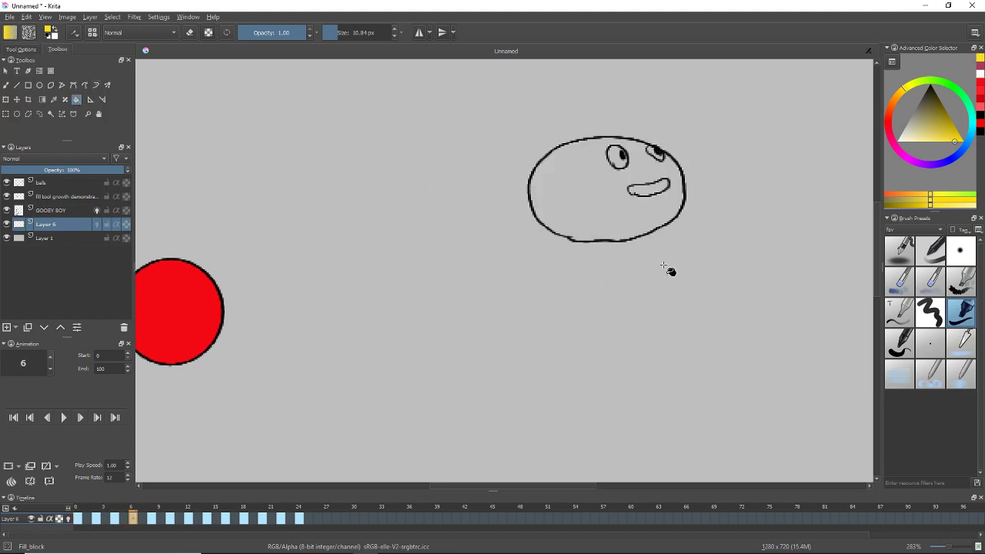
key(Right)
key(Right)
key(Right)
key(Right)
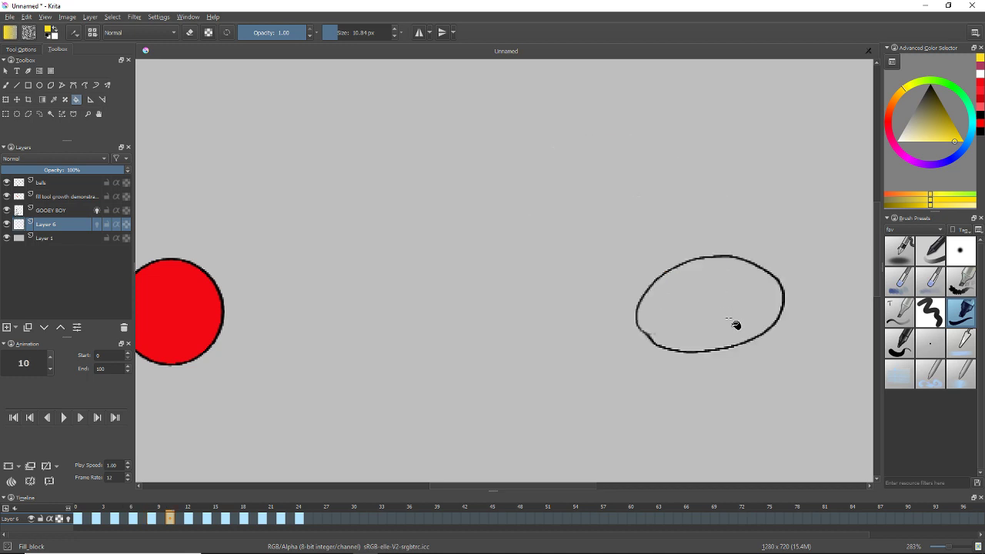
click(735, 324)
key(Right)
key(Right)
click(697, 368)
key(Right)
key(Right)
click(629, 398)
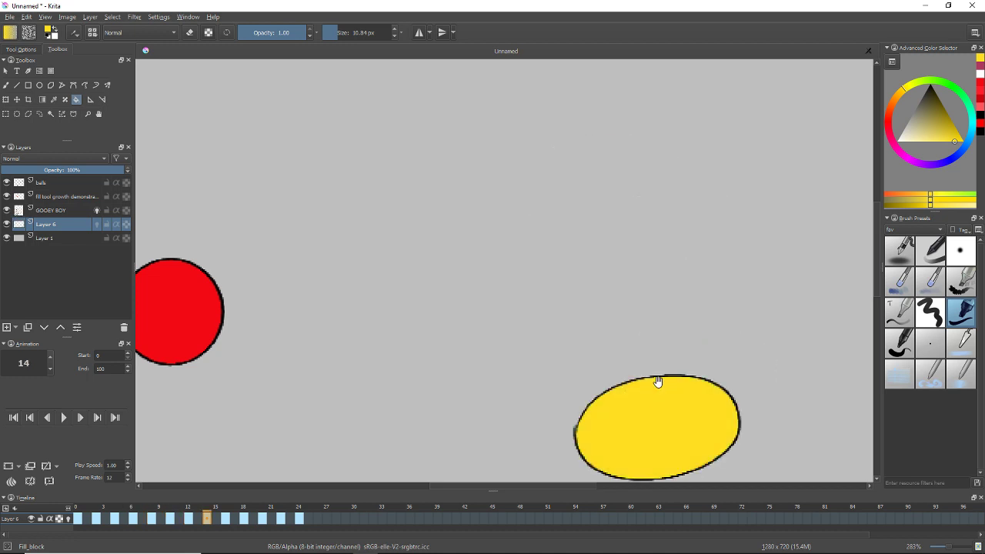
Fill the body yellow on frames 16, 18, 20, 22 and 24.
drag(657, 381, 650, 352)
key(Right)
key(Right)
click(547, 409)
key(Right)
key(Right)
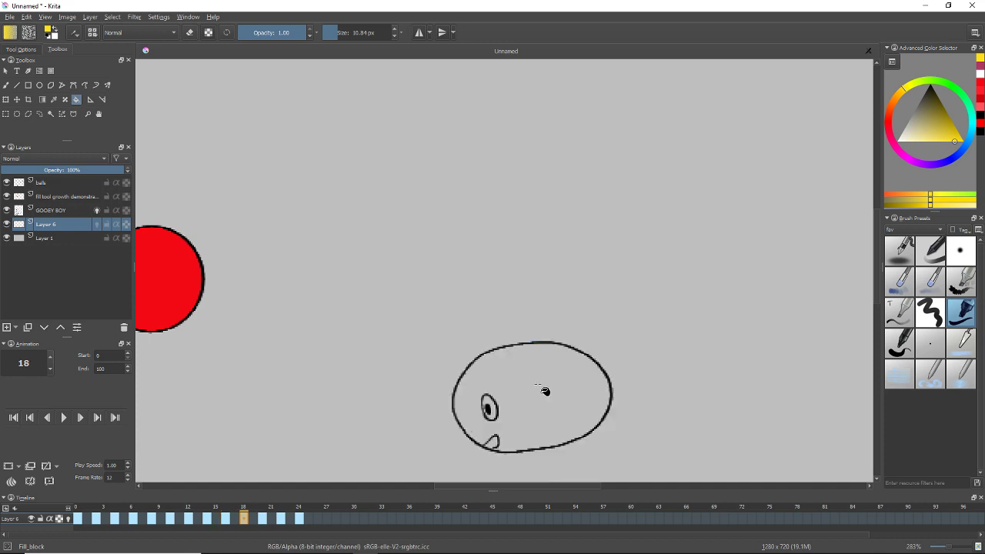
click(491, 367)
key(Right)
key(Right)
click(507, 355)
key(Right)
key(Right)
click(520, 331)
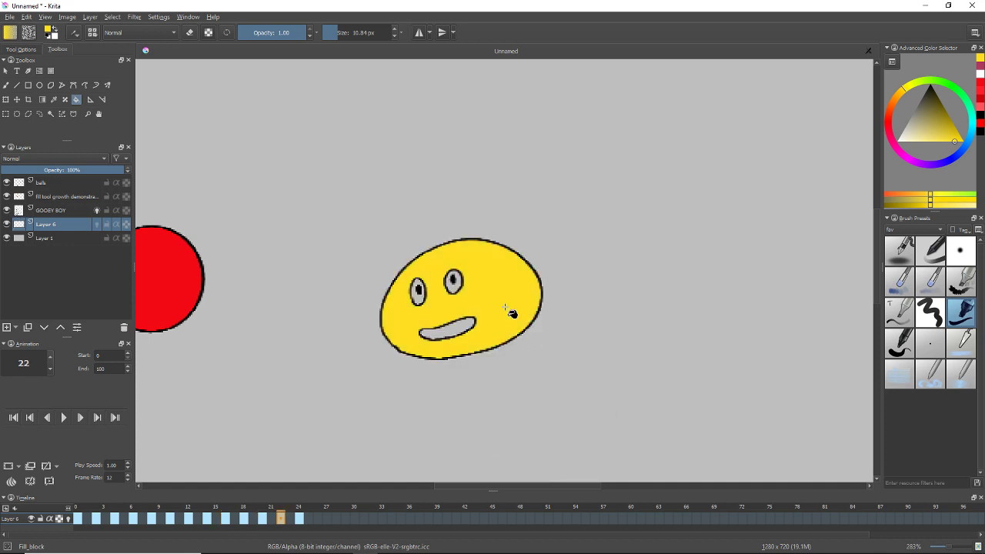
key(Right)
key(Right)
click(477, 277)
Switch to white and fill both eyes on frames 2, 4 and 6.
click(899, 140)
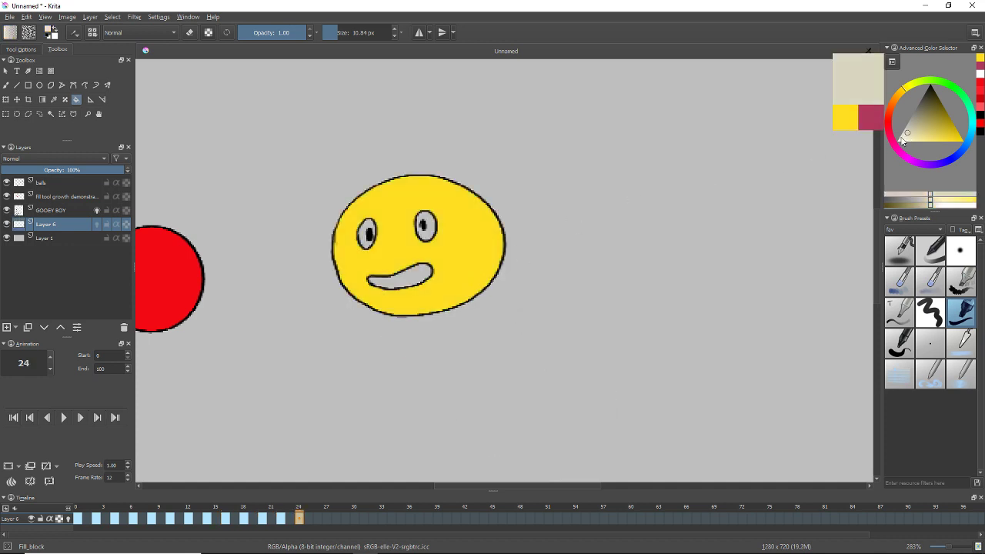
key(Left)
key(Left)
key(Left)
key(Left)
key(Left)
key(Left)
key(Left)
key(Left)
key(Left)
key(Left)
key(Left)
key(Left)
key(Left)
key(Left)
key(Left)
key(Left)
key(Left)
key(Left)
key(Left)
key(Left)
key(Left)
key(Left)
key(Left)
key(Left)
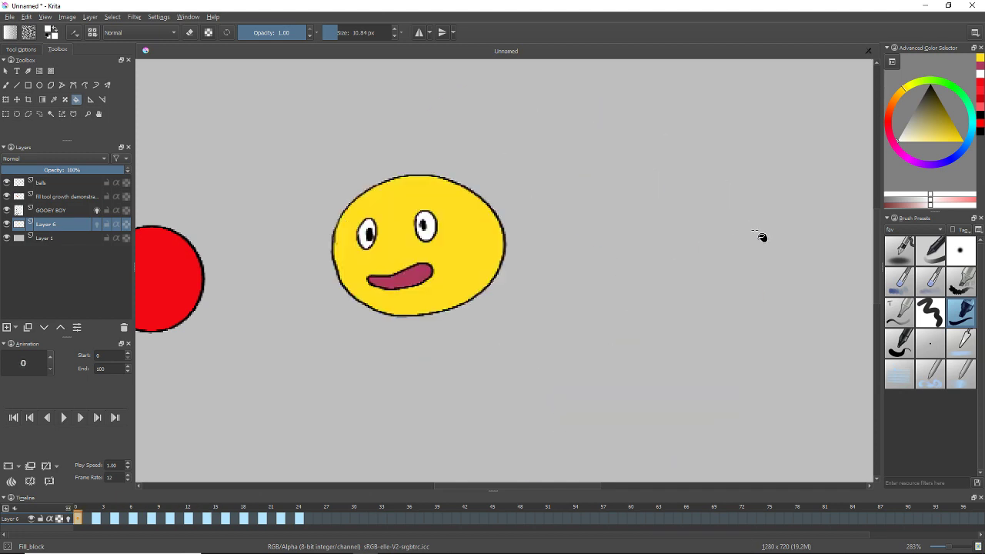
key(Right)
key(Right)
click(379, 146)
click(440, 142)
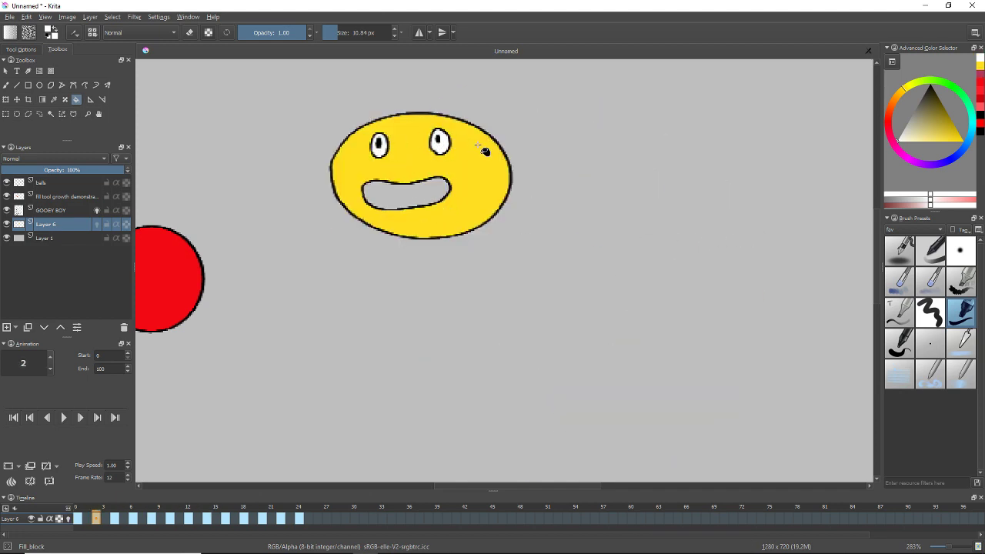
key(Right)
key(Right)
click(484, 118)
click(550, 121)
key(Right)
key(Right)
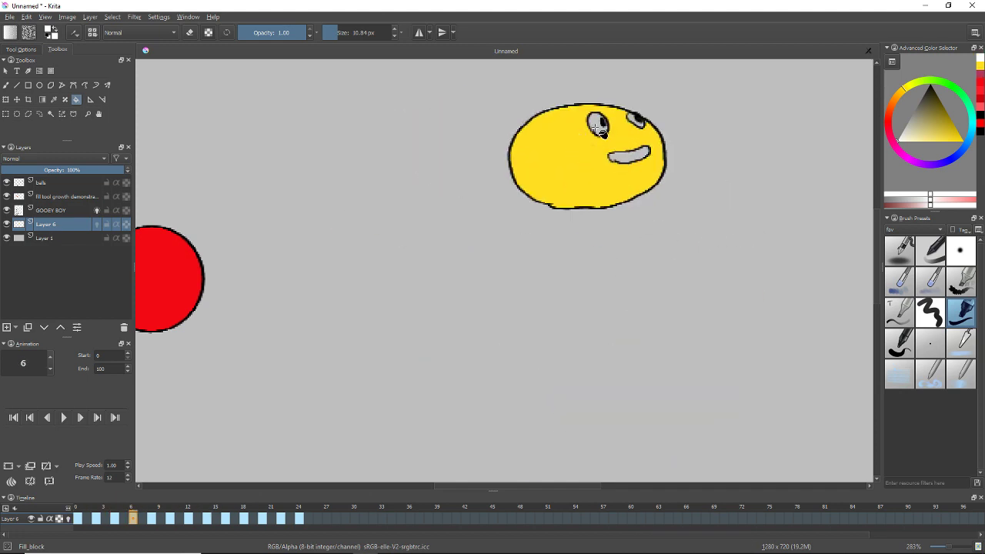
click(597, 125)
click(637, 121)
Fill the eyes white on the later frames, including 18, 20 and 24.
key(Right)
key(Right)
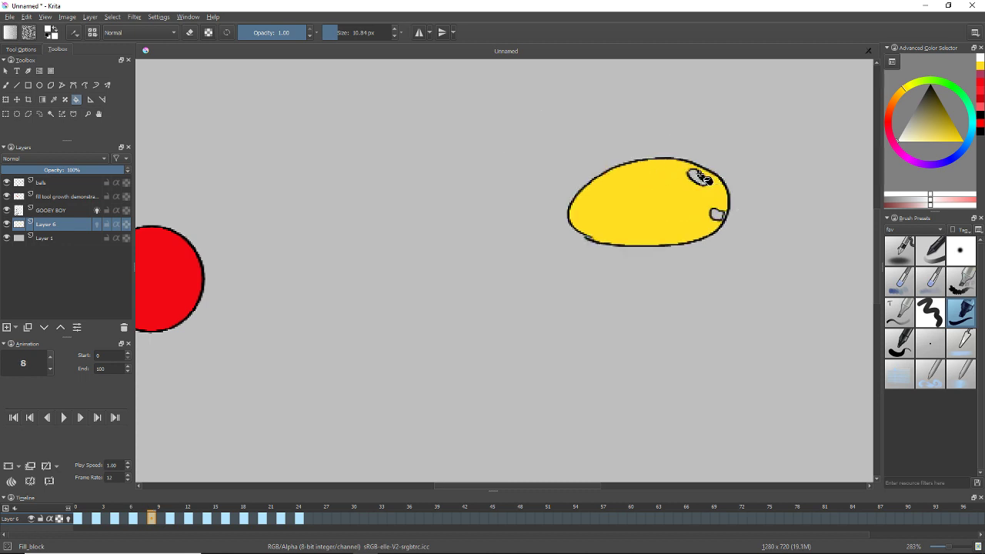
key(Right)
key(Right)
key(Right)
key(Right)
key(Right)
key(Right)
key(Right)
key(Right)
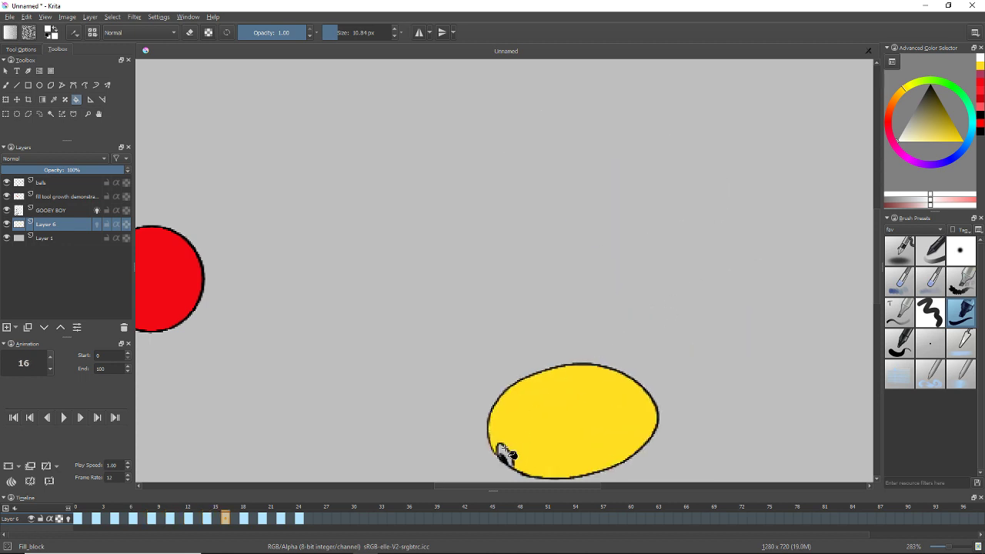
key(Right)
key(Right)
click(488, 408)
key(Right)
key(Right)
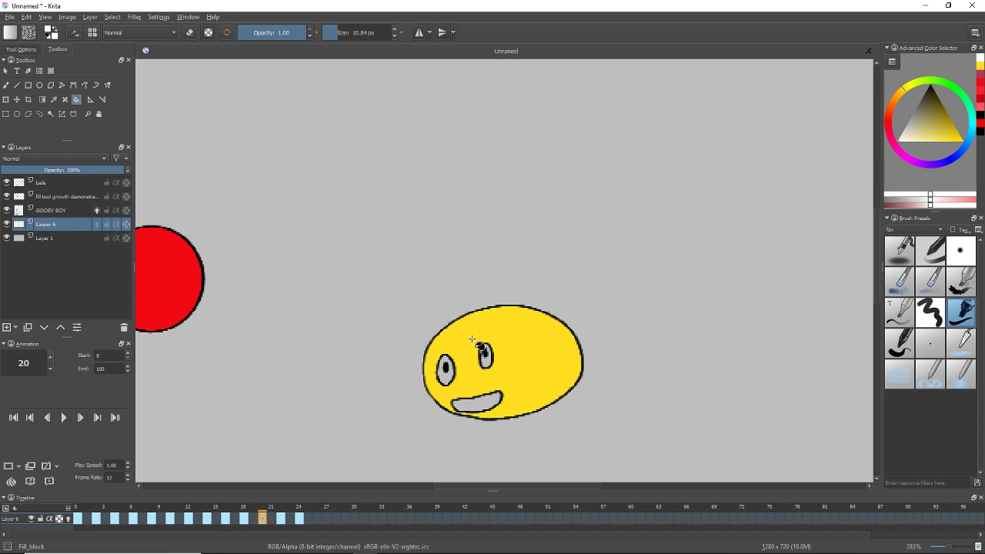
click(486, 355)
key(Right)
key(Right)
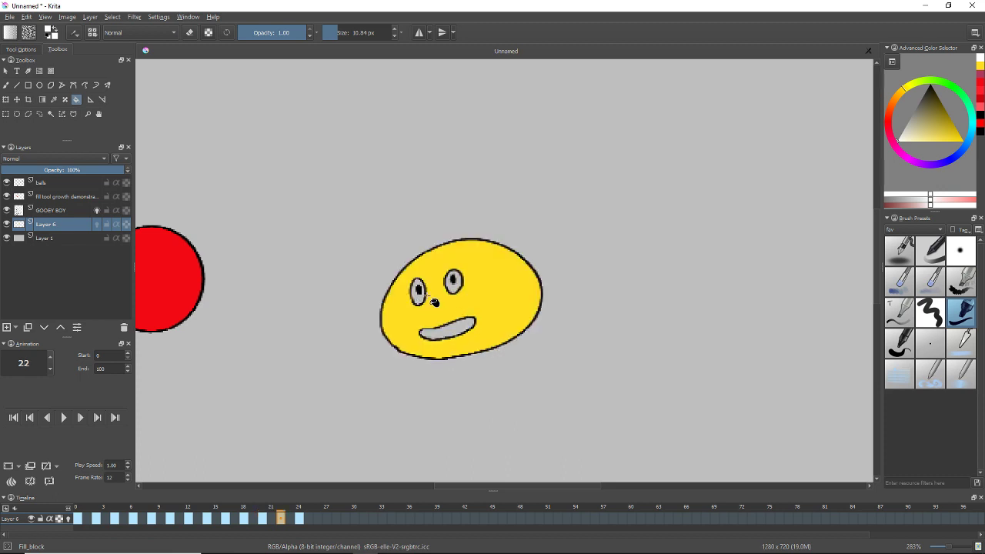
key(Right)
key(Right)
click(367, 234)
click(425, 226)
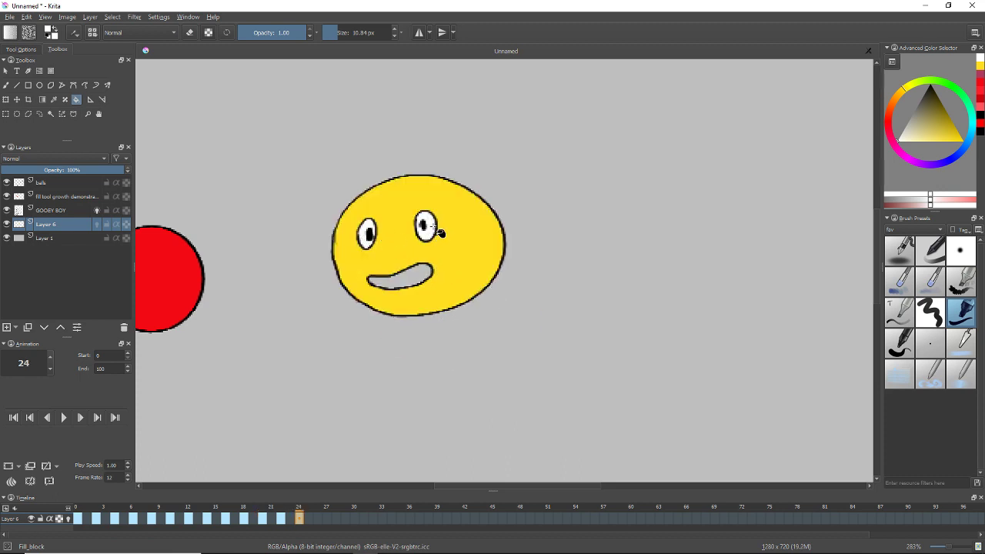
key(Left)
key(Left)
key(Left)
key(Left)
key(Left)
key(Left)
key(Left)
key(Left)
key(Left)
key(Left)
key(Left)
key(Left)
key(Left)
key(Left)
key(Left)
key(Left)
key(Left)
key(Left)
key(Left)
key(Left)
key(Left)
key(Left)
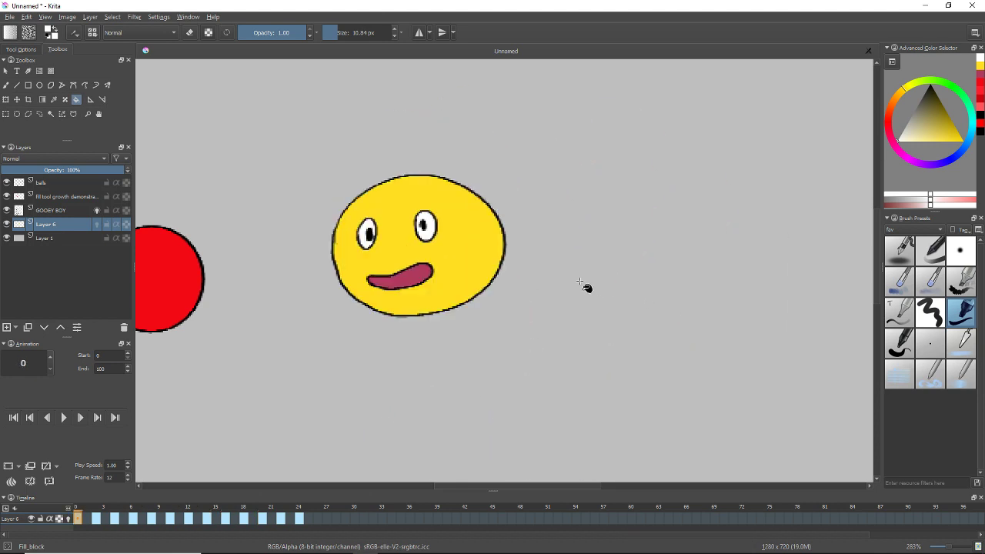
Sample the maroon mouth colour and fill the mouths on frames 2, 4, 6 and 8.
ctrl+click(406, 276)
key(Right)
key(Right)
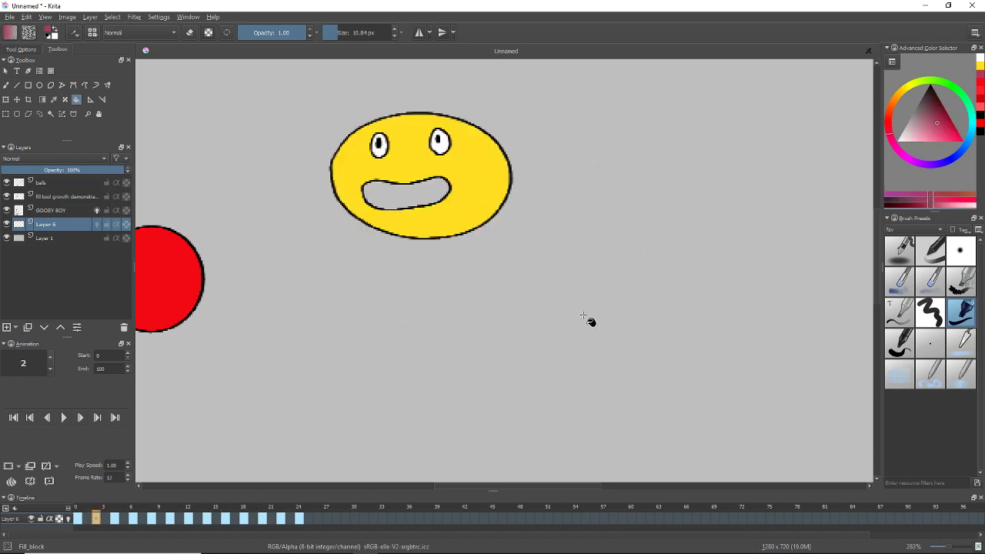
click(418, 194)
key(Right)
key(Right)
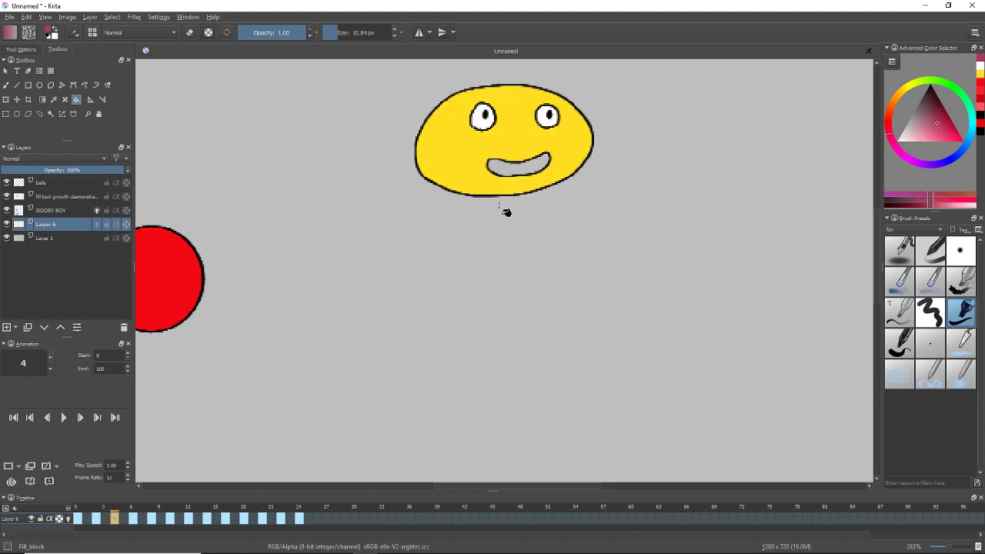
click(514, 171)
key(Right)
key(Right)
click(633, 159)
key(Right)
key(Right)
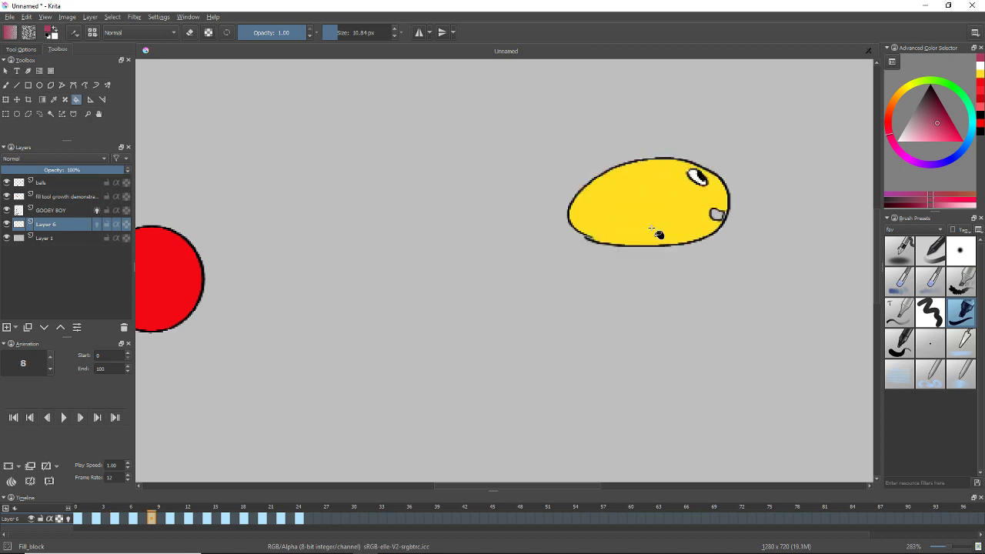
click(714, 215)
Fill the remaining grey mouths maroon on frames 18 through 24.
key(Right)
key(Right)
key(Left)
key(Left)
key(Right)
key(Right)
key(Right)
key(Right)
key(Right)
key(Right)
key(Right)
key(Right)
key(Right)
key(Right)
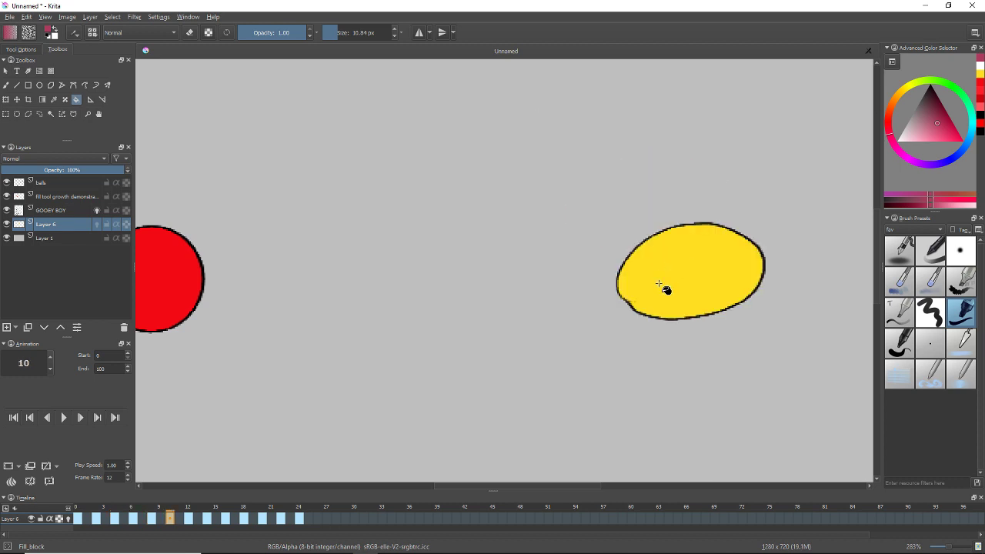
key(Right)
key(Right)
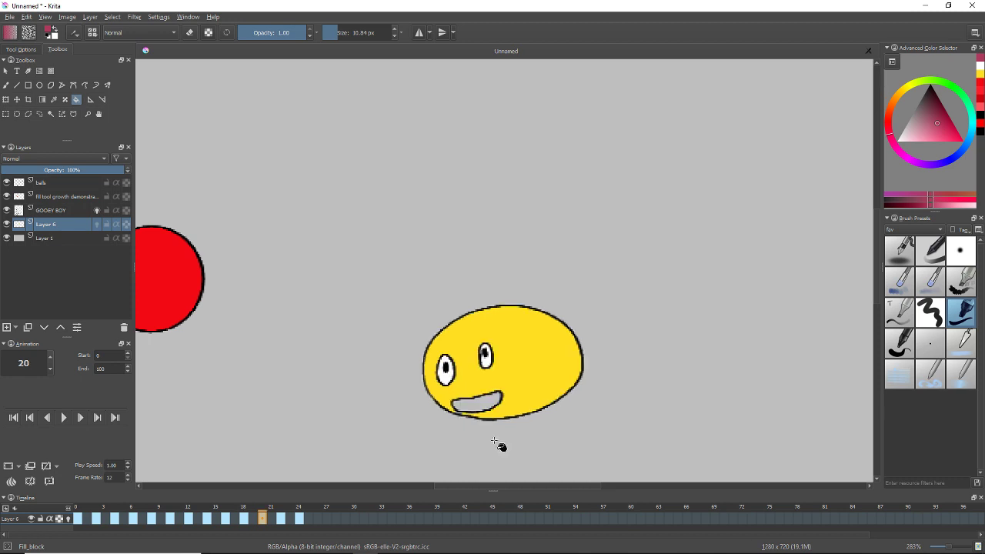
key(Left)
key(Left)
click(491, 442)
key(Right)
key(Right)
key(Right)
click(479, 406)
key(Right)
click(451, 328)
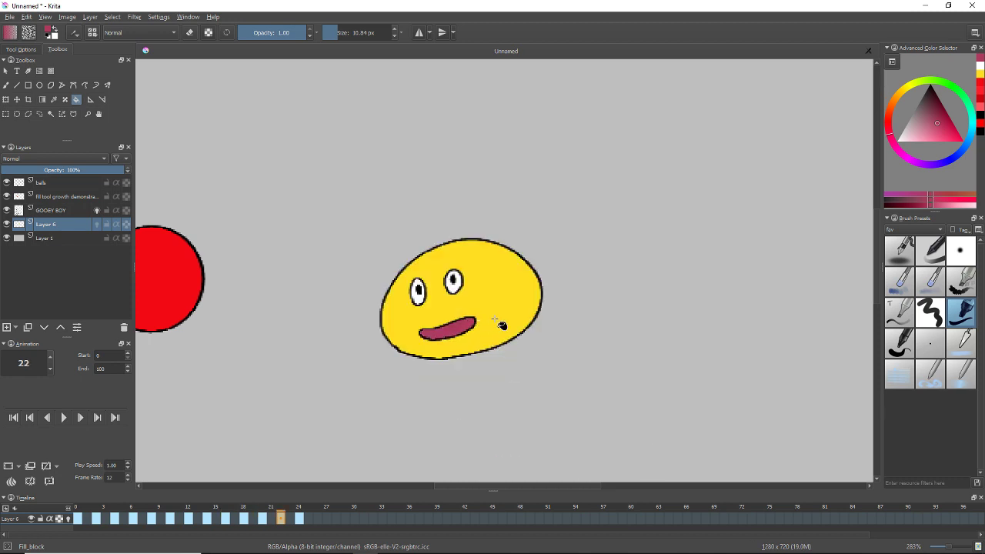
key(Right)
click(416, 274)
key(b)
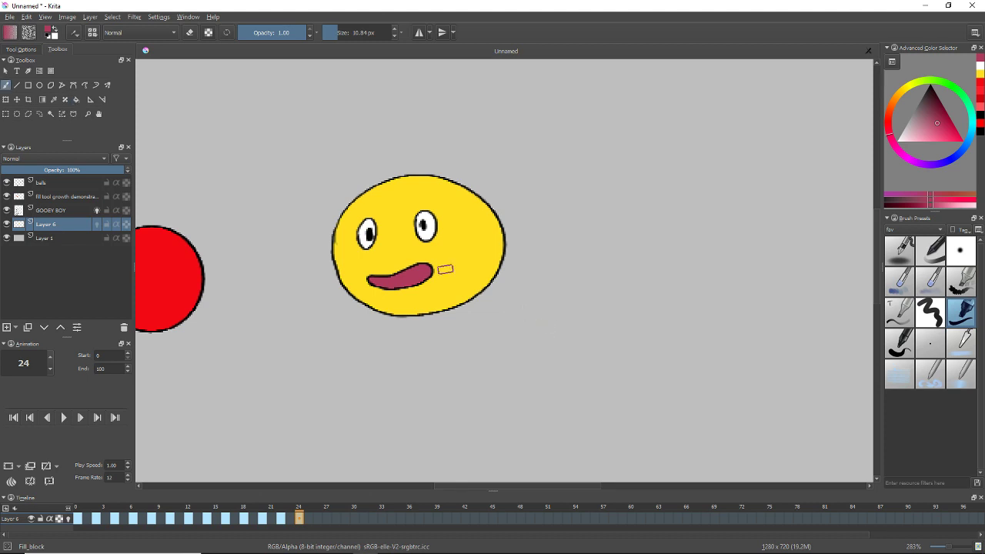
scroll(453, 352, down, 3)
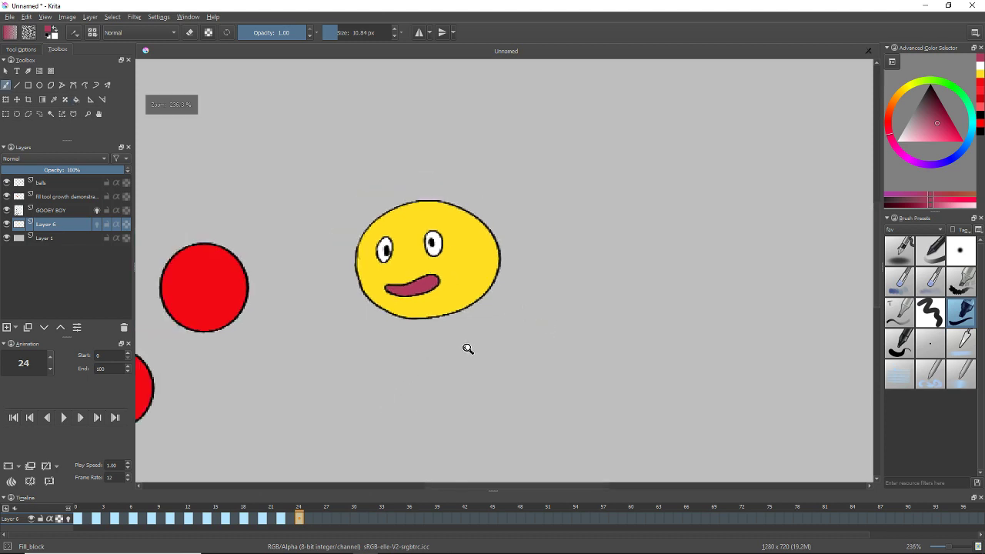
drag(545, 345, 543, 306)
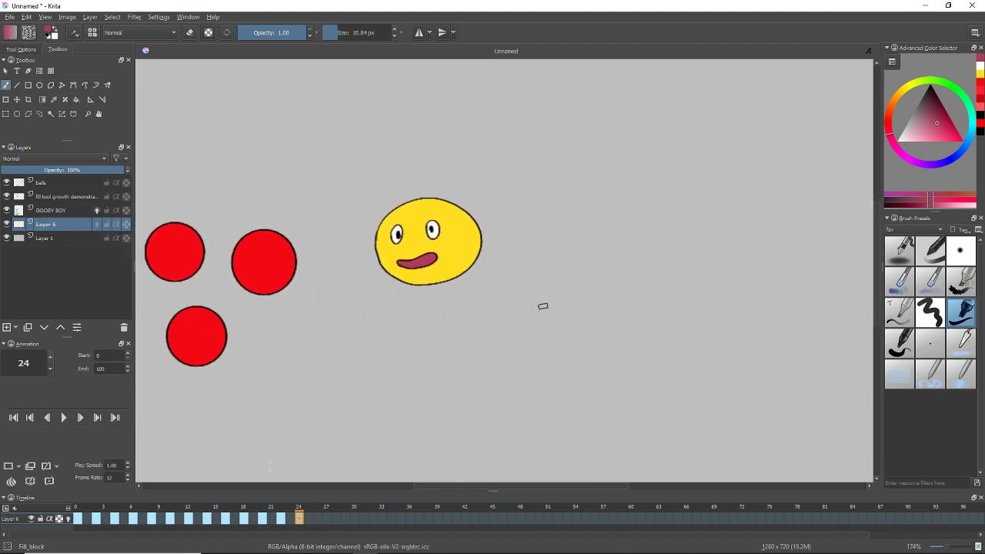
click(78, 519)
shift+click(291, 521)
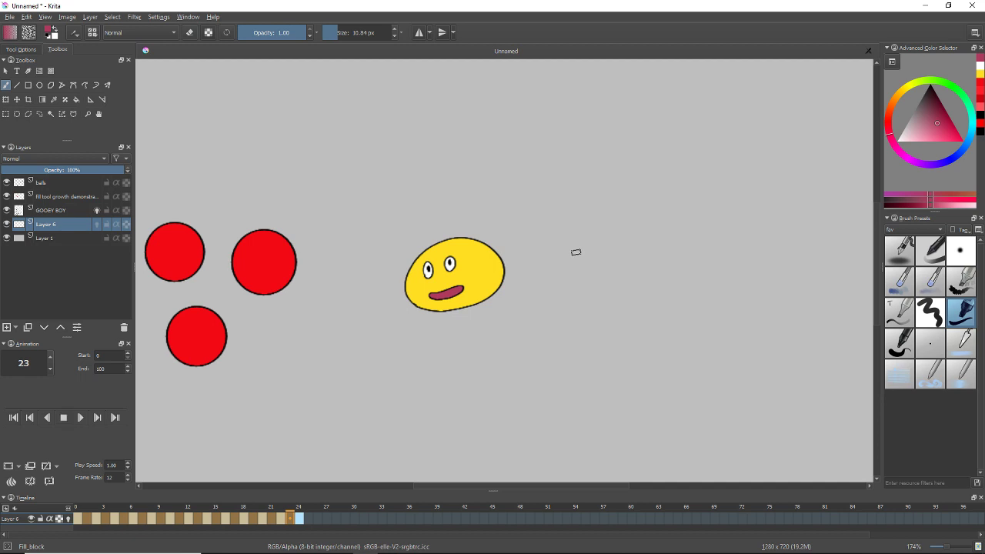
key(space)
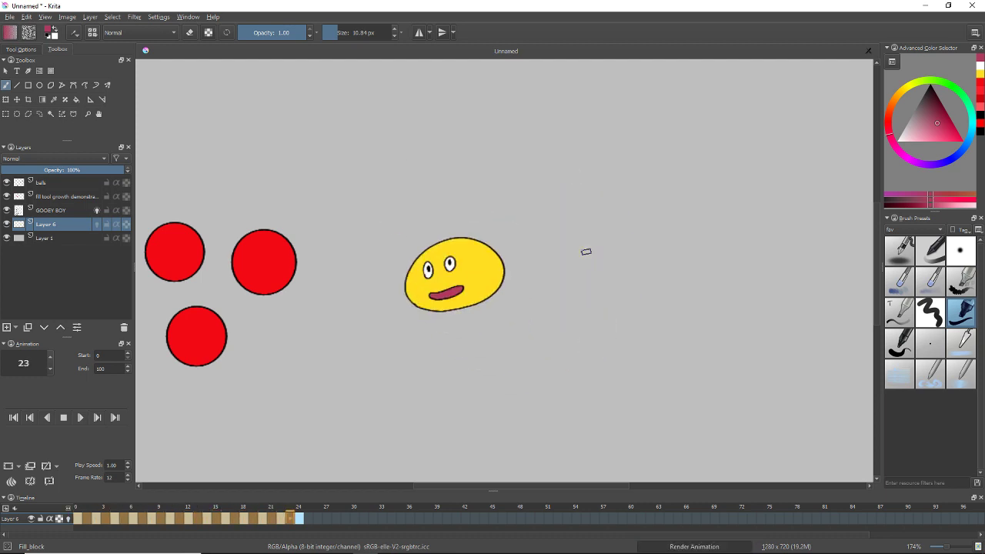
key(space)
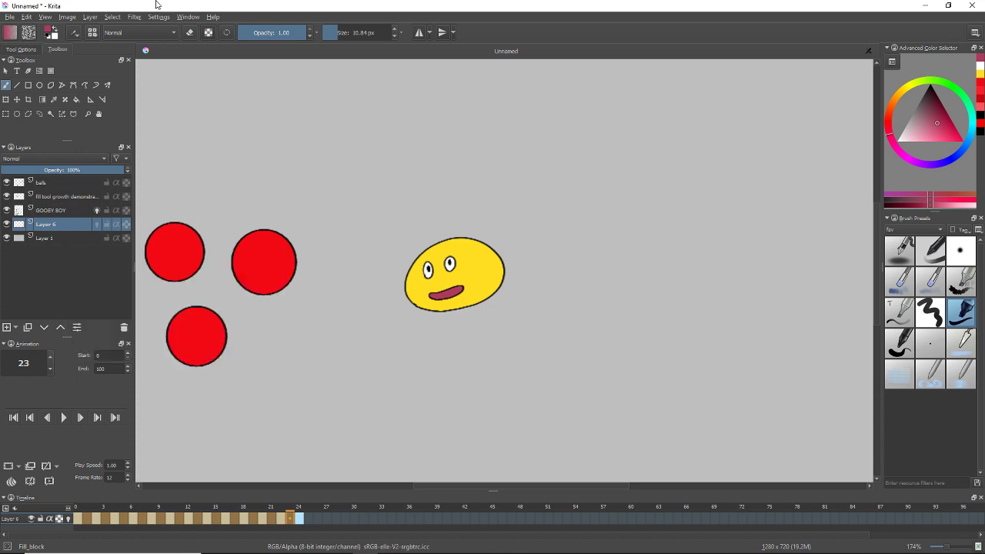
click(299, 519)
drag(357, 286, 461, 289)
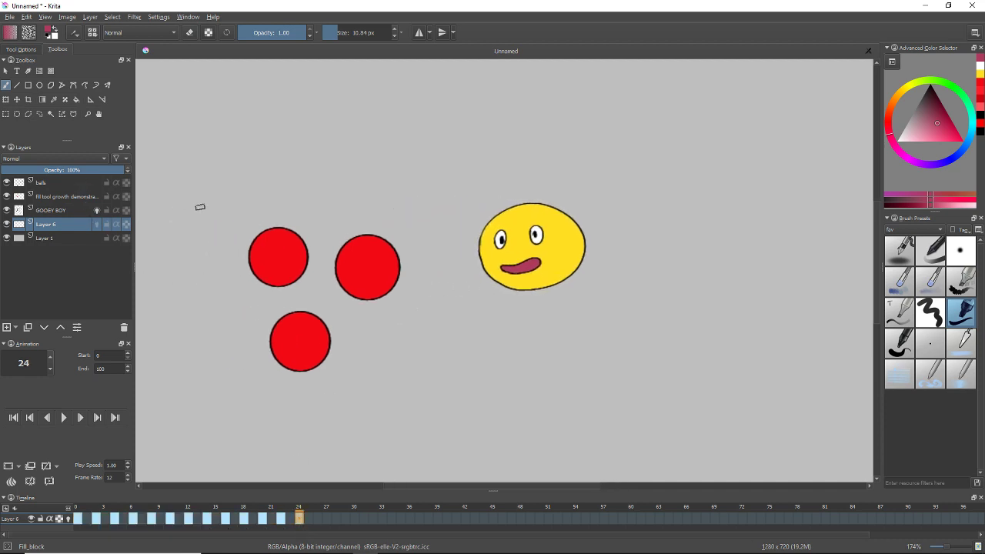
On the balls layer, choose black and make the brush size small.
click(69, 185)
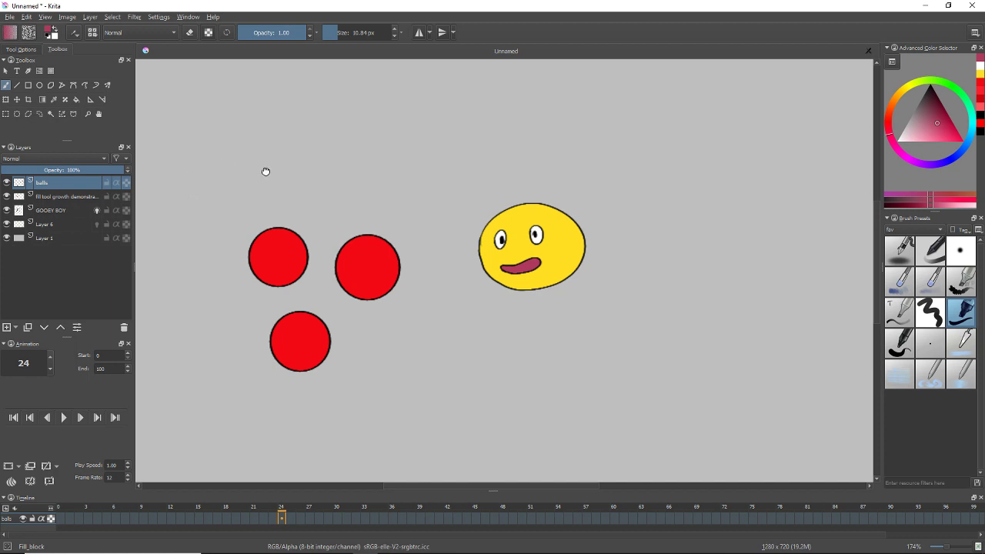
drag(265, 170, 322, 191)
drag(937, 115, 931, 89)
click(355, 34)
text(3)
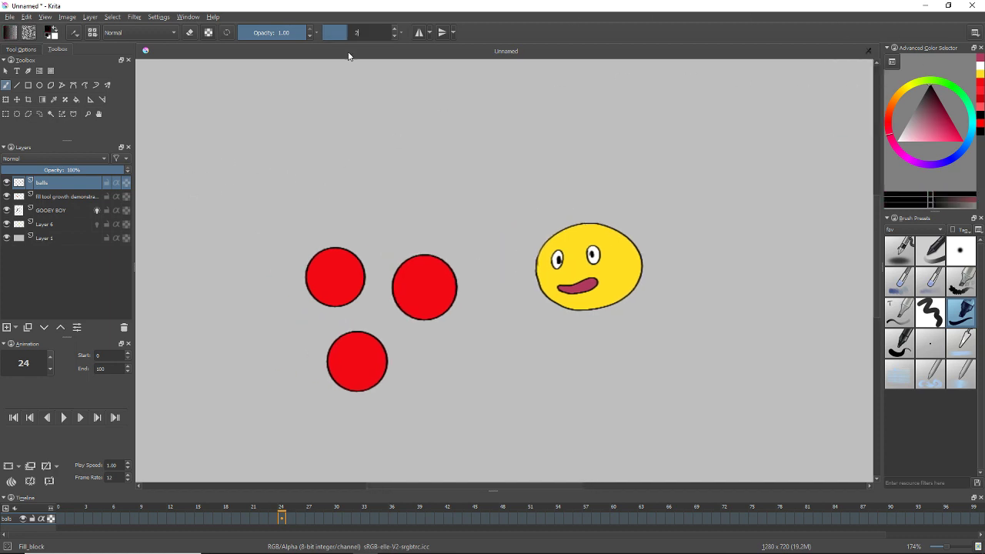
Draw a thin black ball outline above the red balls, undoing a trial arc first.
mouse_move(293, 143)
mouse_down()
mouse_move(369, 165)
mouse_move(344, 185)
mouse_up()
key(ctrl+z)
scroll(393, 244, up, 3)
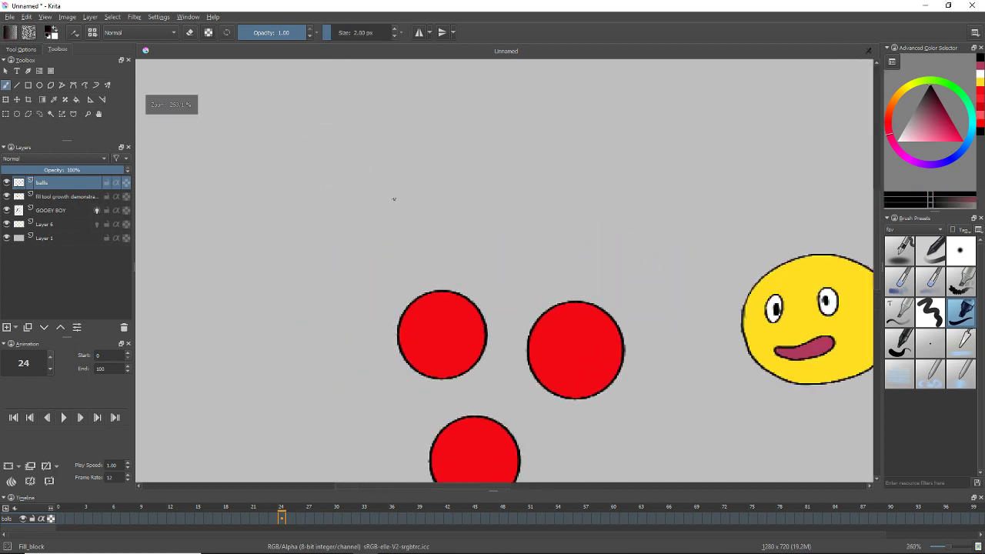
mouse_move(344, 229)
mouse_down()
mouse_move(384, 160)
mouse_move(410, 235)
mouse_up()
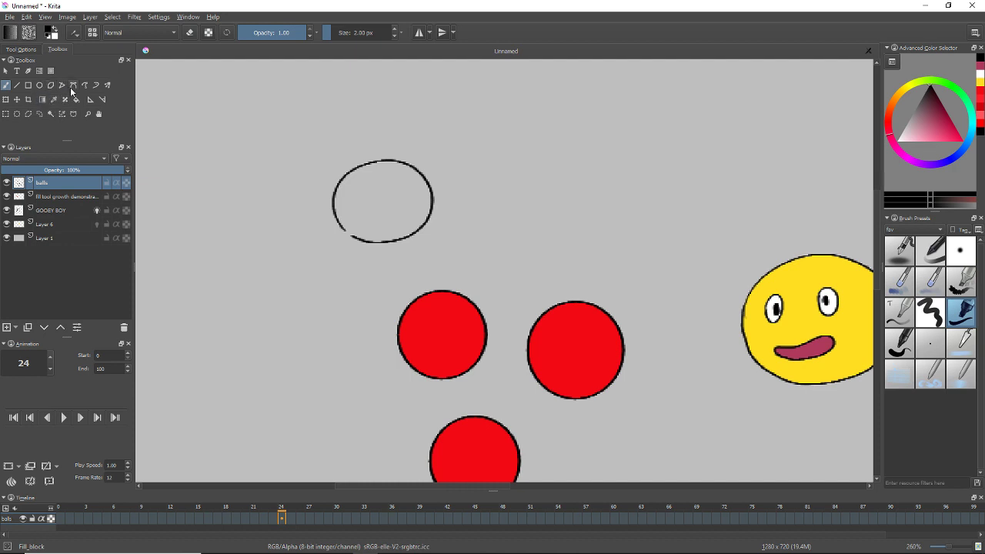
click(40, 201)
click(76, 100)
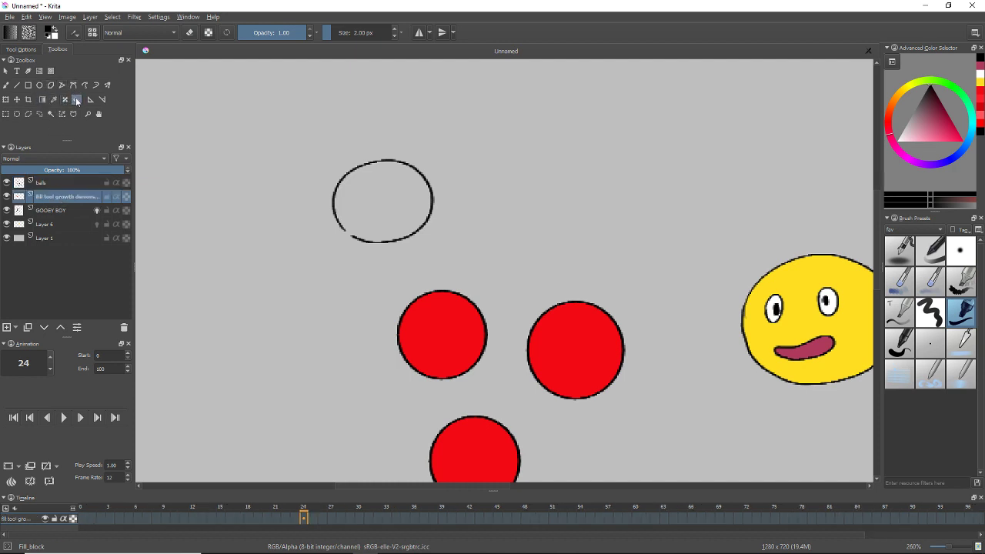
click(439, 210)
key(ctrl+z)
ctrl+click(590, 339)
click(411, 202)
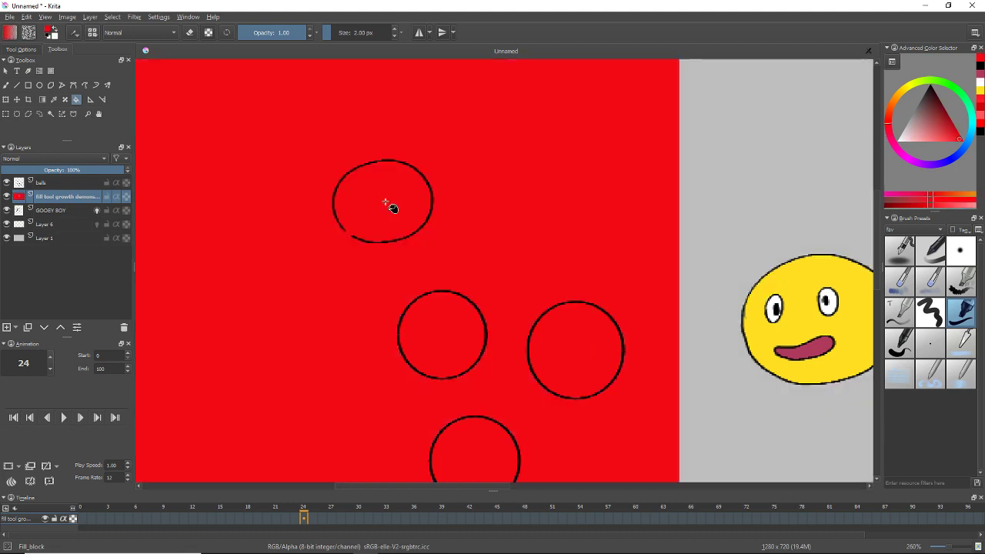
key(ctrl+z)
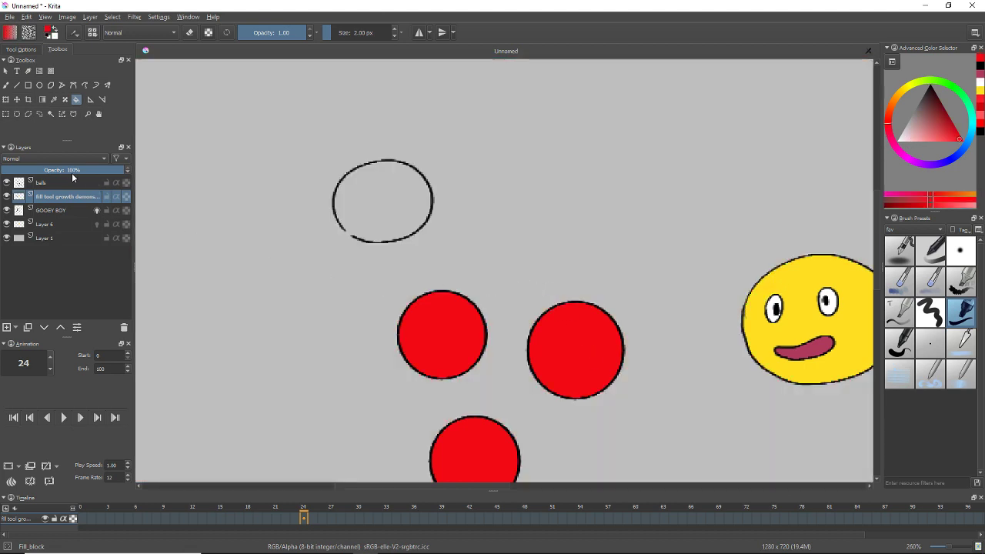
On the balls layer, paint over the outline's gap with a 2 px black brush, undoing stray strokes.
click(68, 181)
key(b)
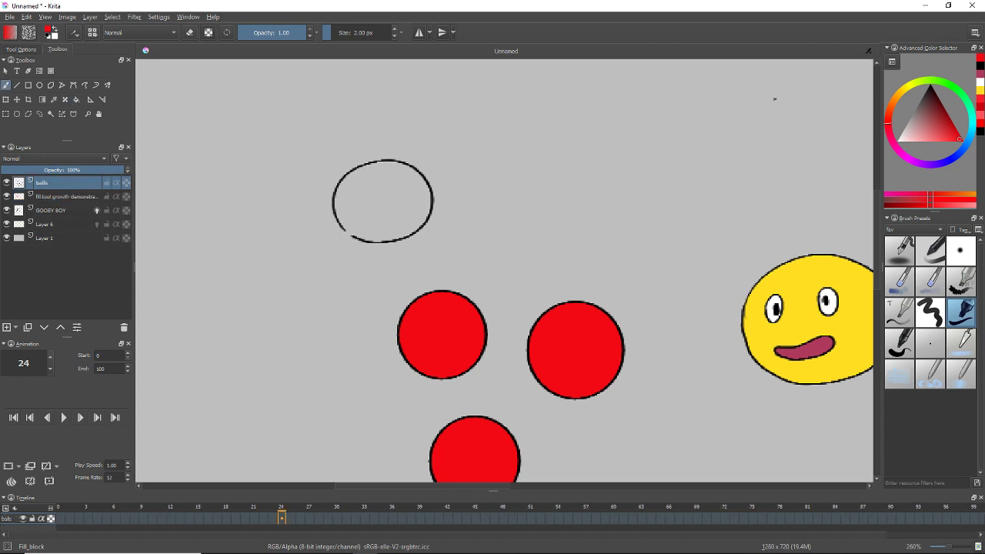
key(d)
double_click(350, 32)
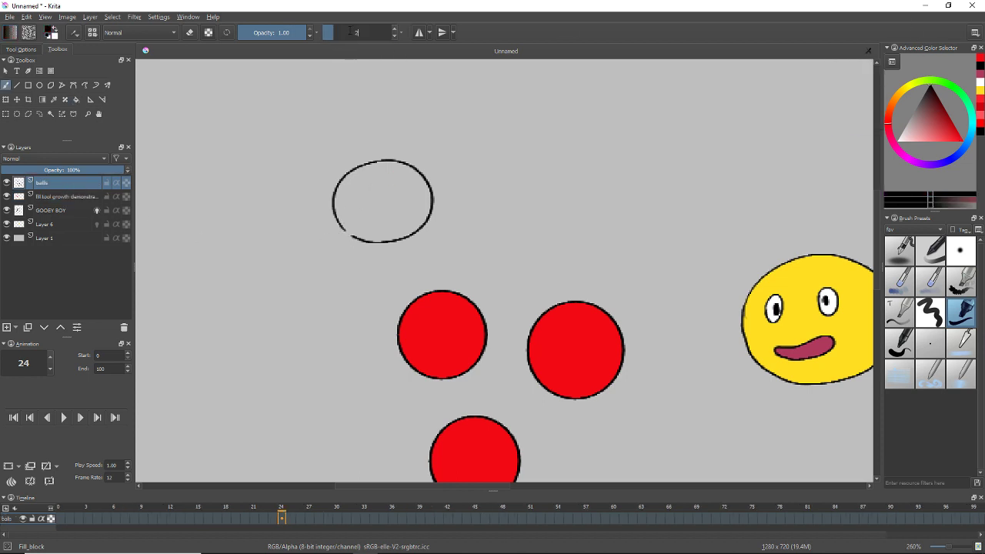
drag(339, 127, 347, 154)
key(ctrl+z)
key(Return)
drag(323, 115, 308, 162)
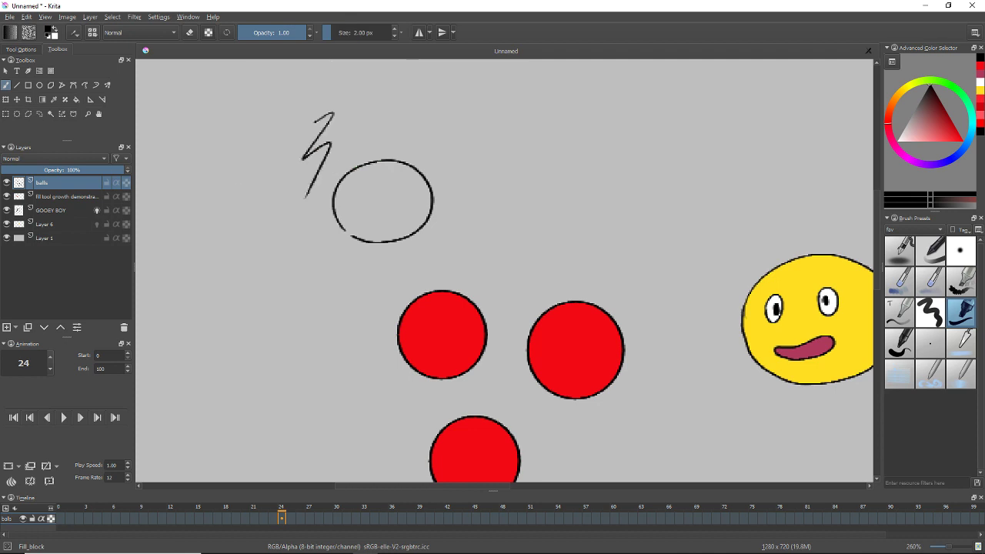
key(ctrl+z)
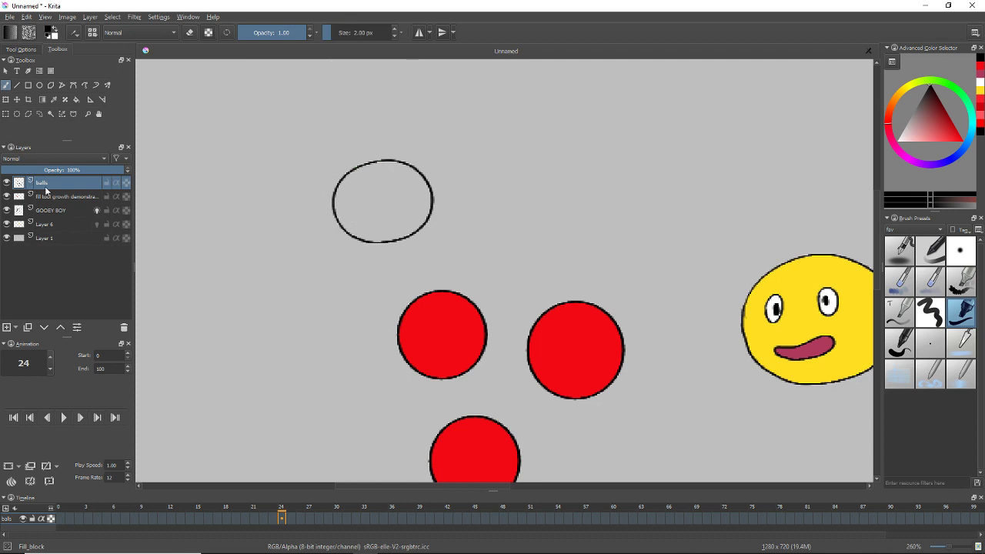
On the fill demo layer, sample red from a ball and flood-fill the new top circle.
click(77, 196)
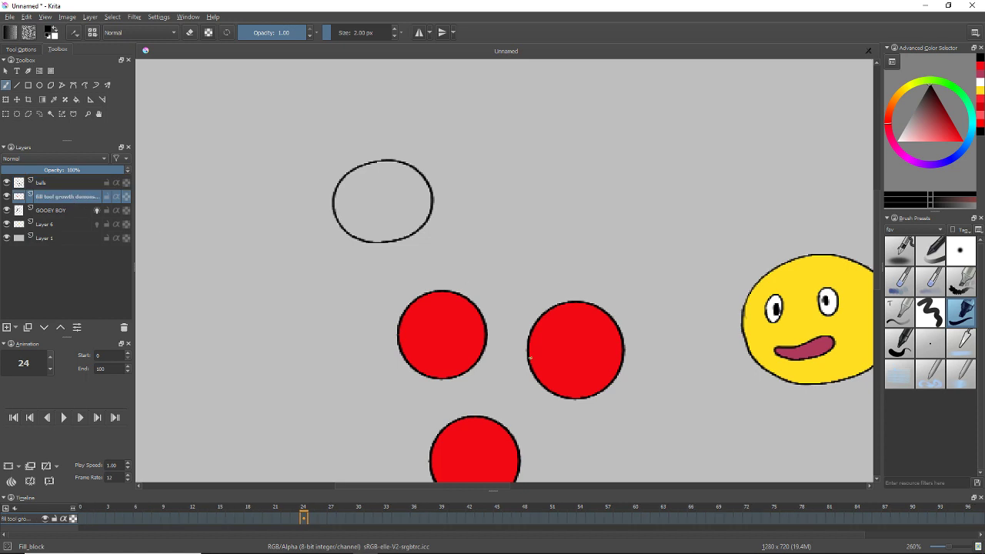
ctrl+click(466, 334)
key(f)
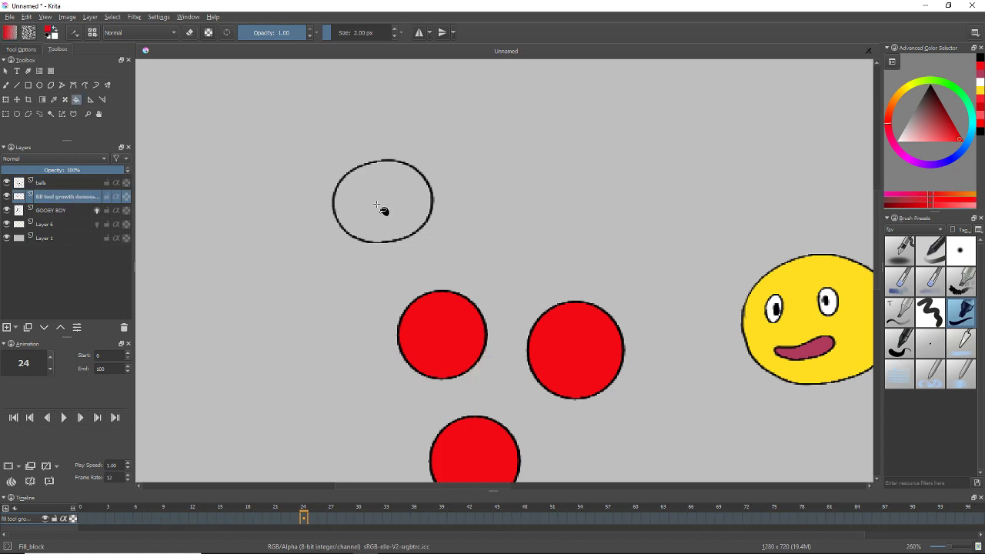
click(383, 210)
scroll(518, 305, down, 2)
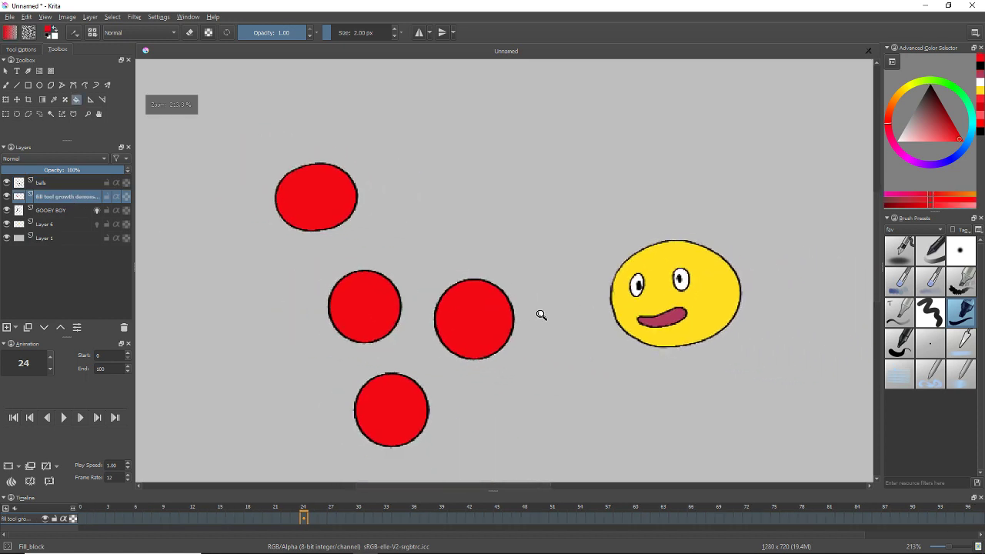
scroll(541, 315, down, 1)
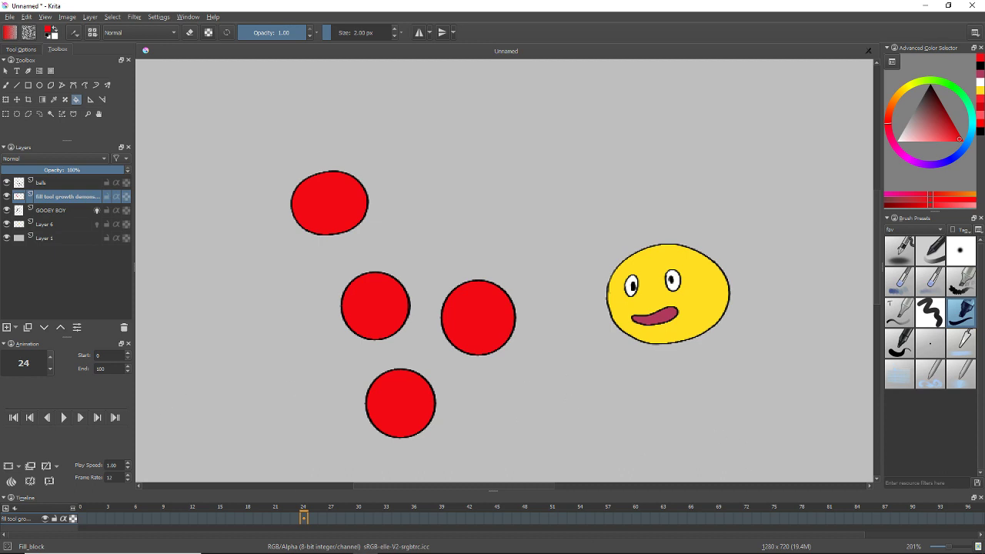